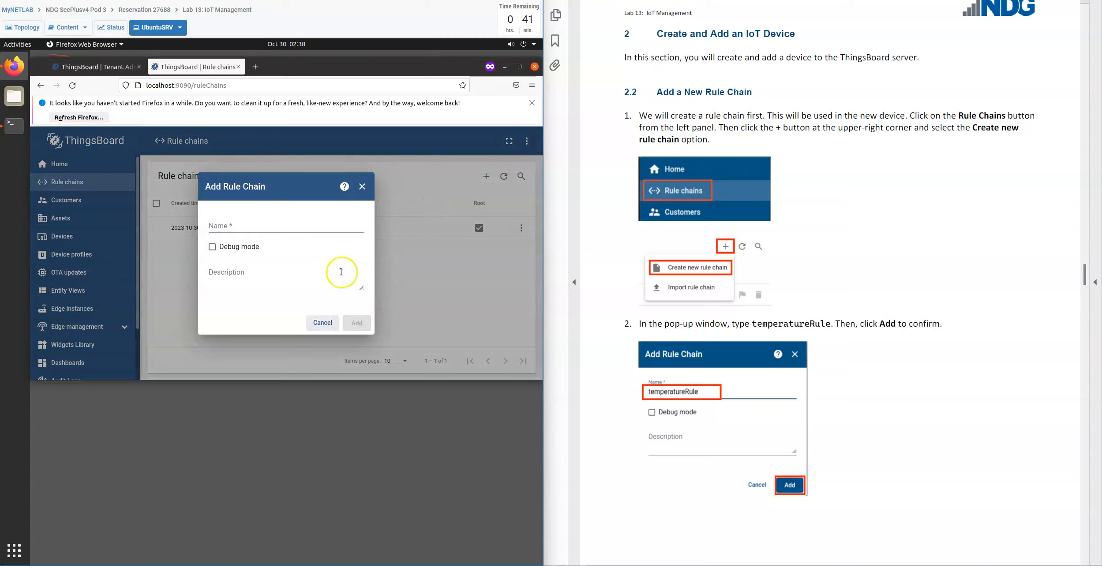
Name the new rule chain "tempretureRule" and add it.
left_click(277, 225)
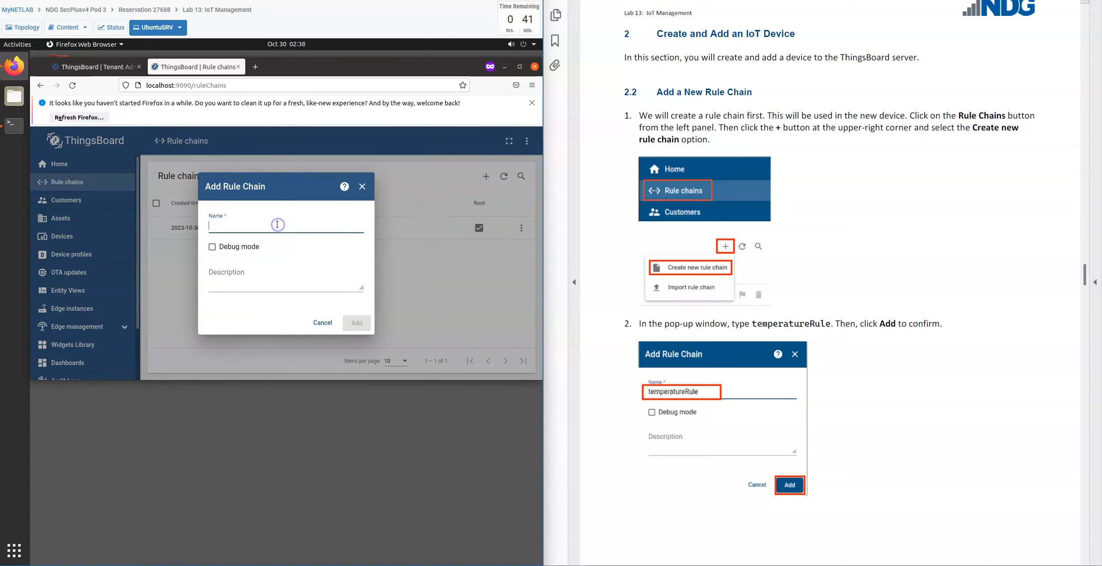
type("tem")
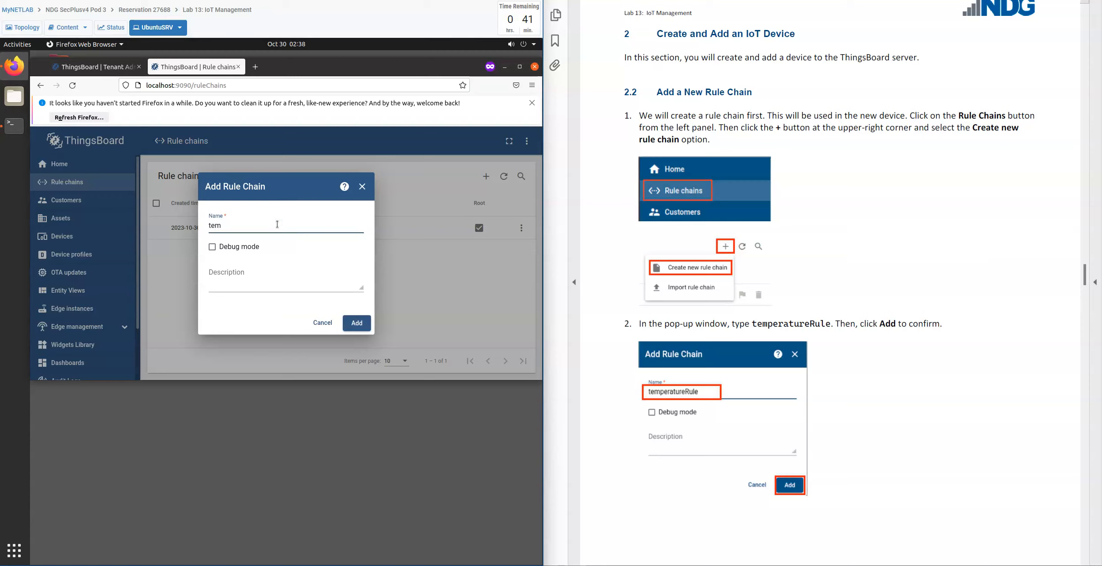
type("pretureRule")
left_click(356, 327)
left_click(357, 327)
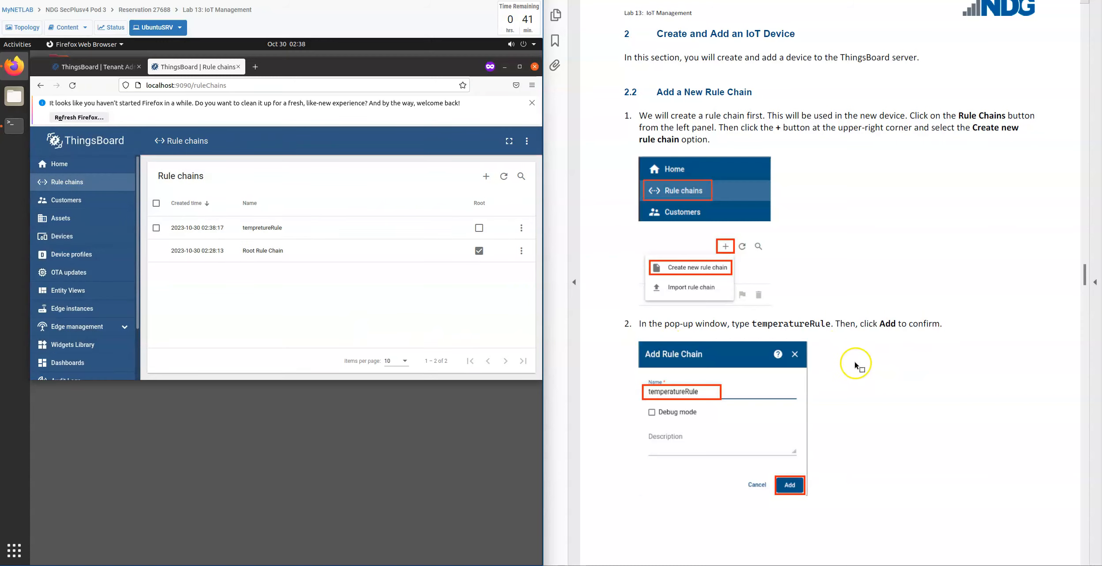
Open the tempretureRule rule chain for editing, following the lab instructions.
scroll(829, 365, "down", 5)
scroll(830, 365, "down", 4)
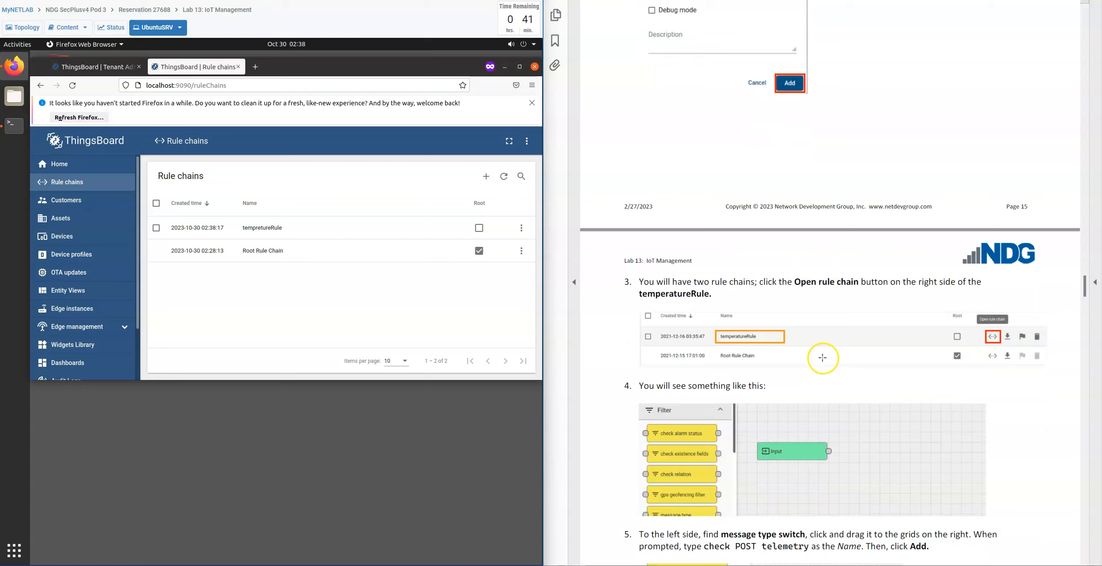
scroll(822, 358, "down", 4)
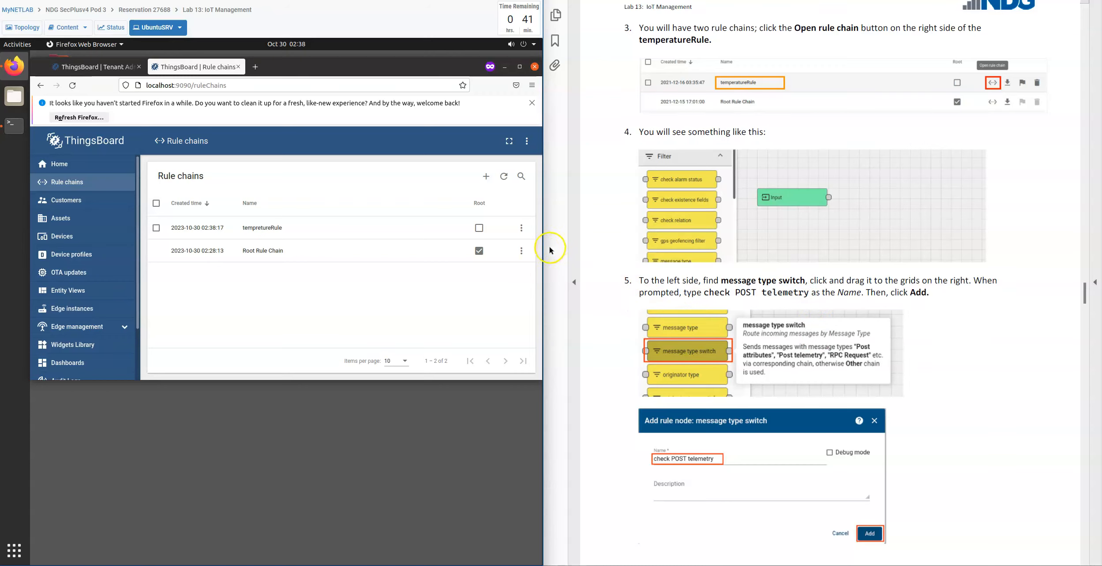
left_click_drag(544, 248, 843, 271)
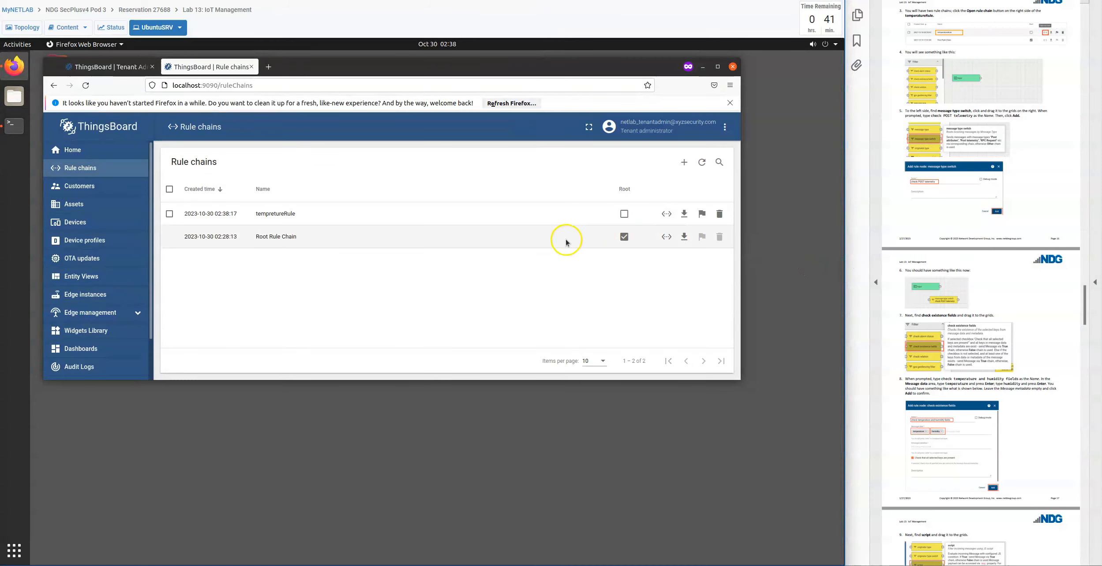
left_click(665, 217)
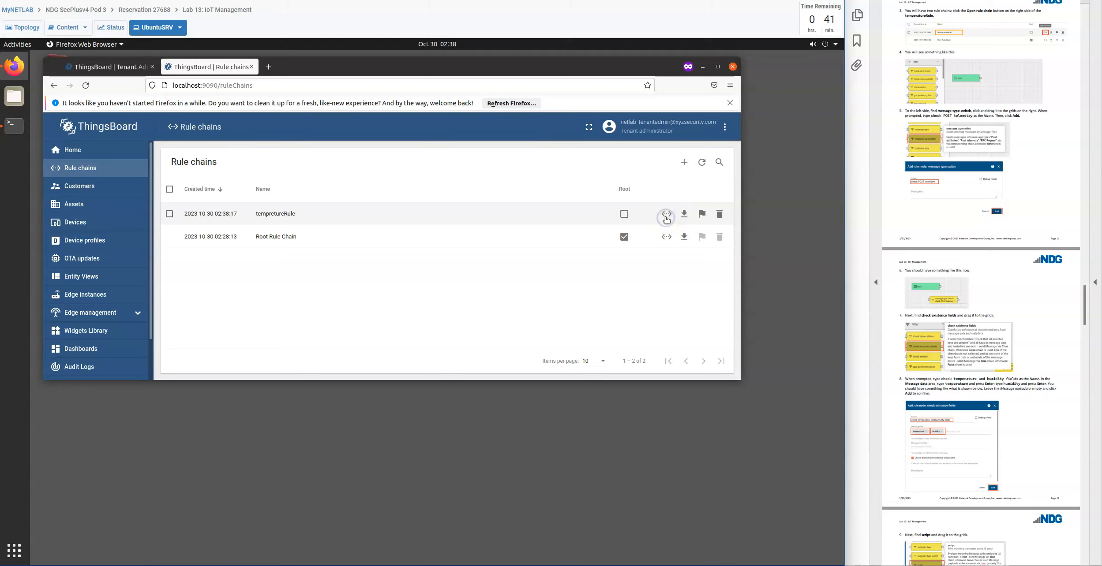
left_click(672, 219)
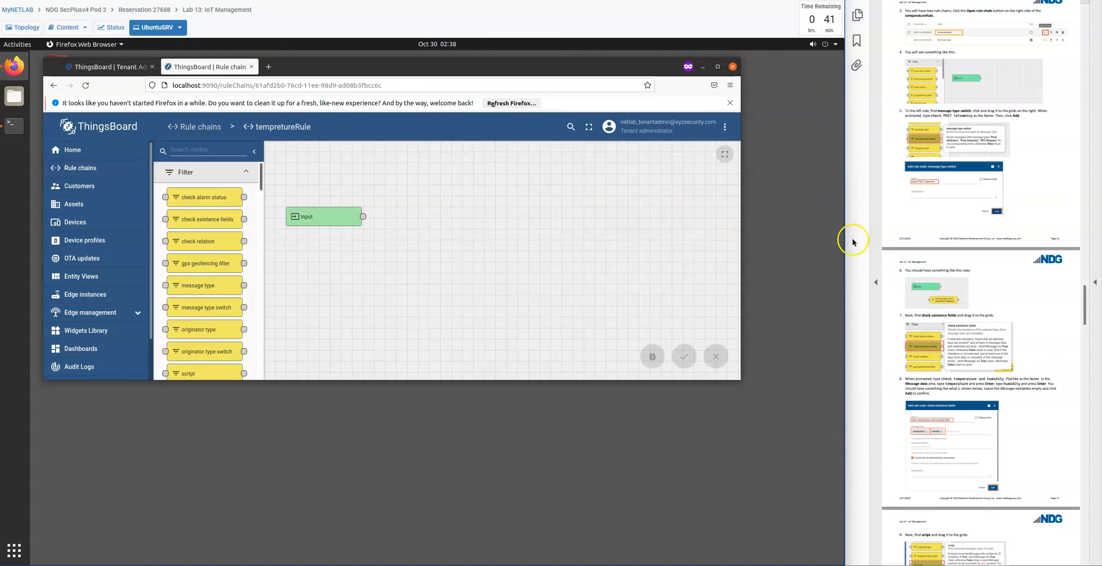
Add a message type switch node named "check POST telemetry" to the rule chain grid below the Input node.
left_click_drag(844, 241, 598, 243)
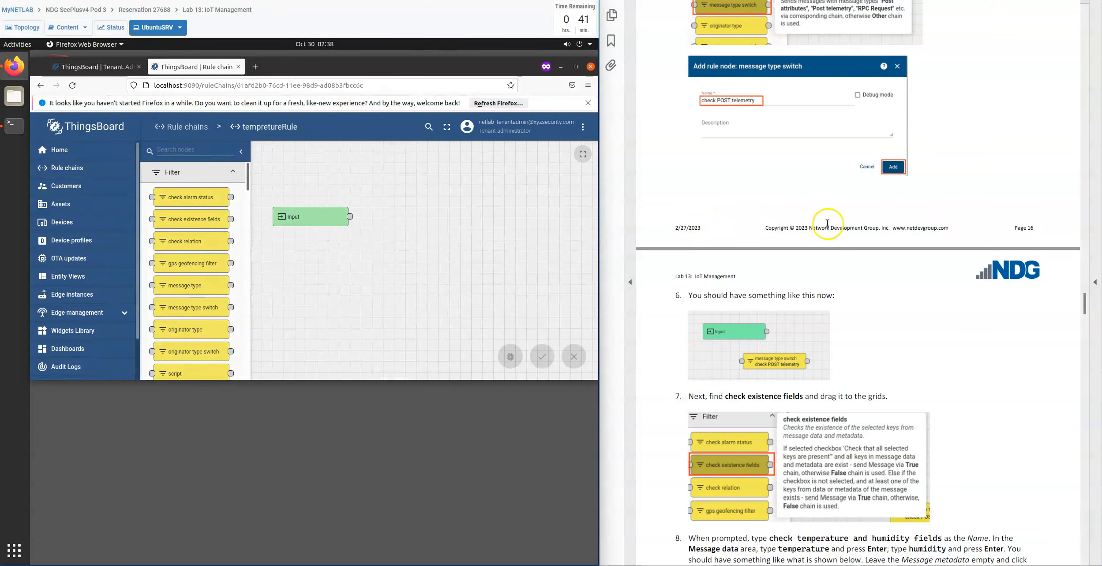
scroll(951, 241, "up", 5)
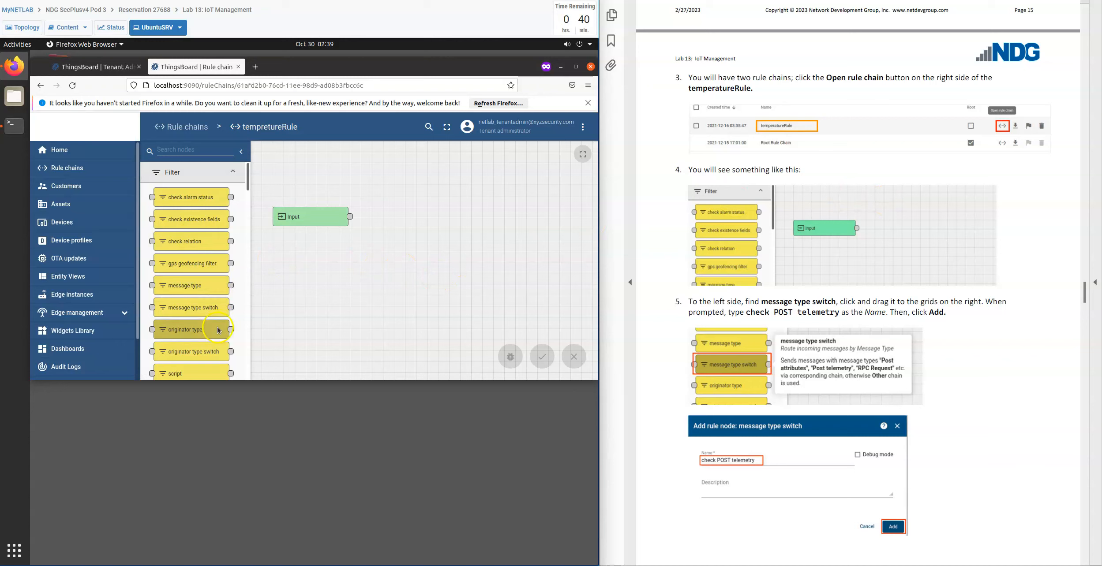
left_click_drag(208, 311, 362, 284)
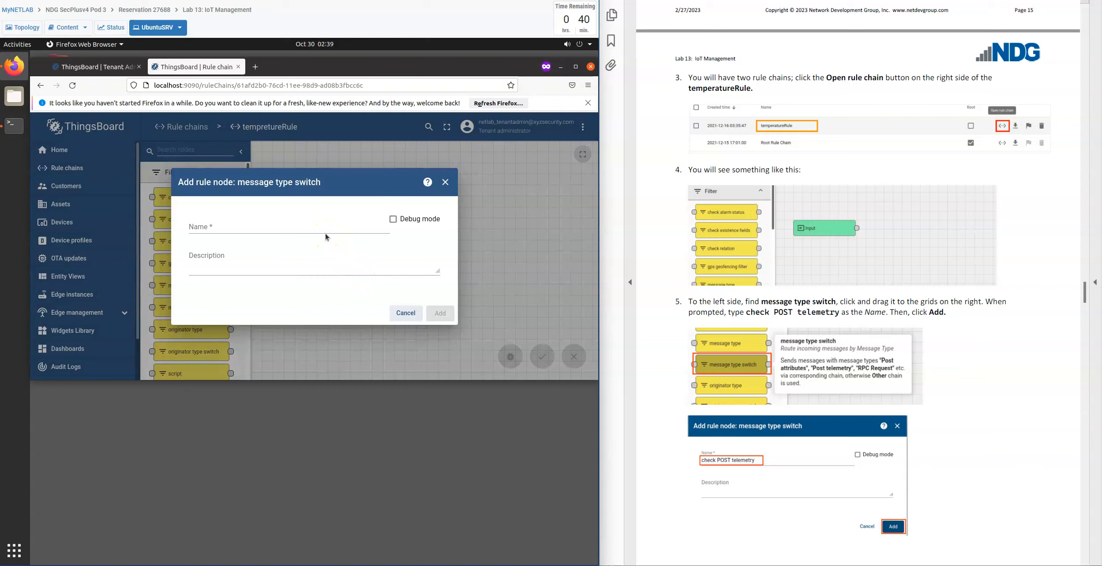
left_click(258, 227)
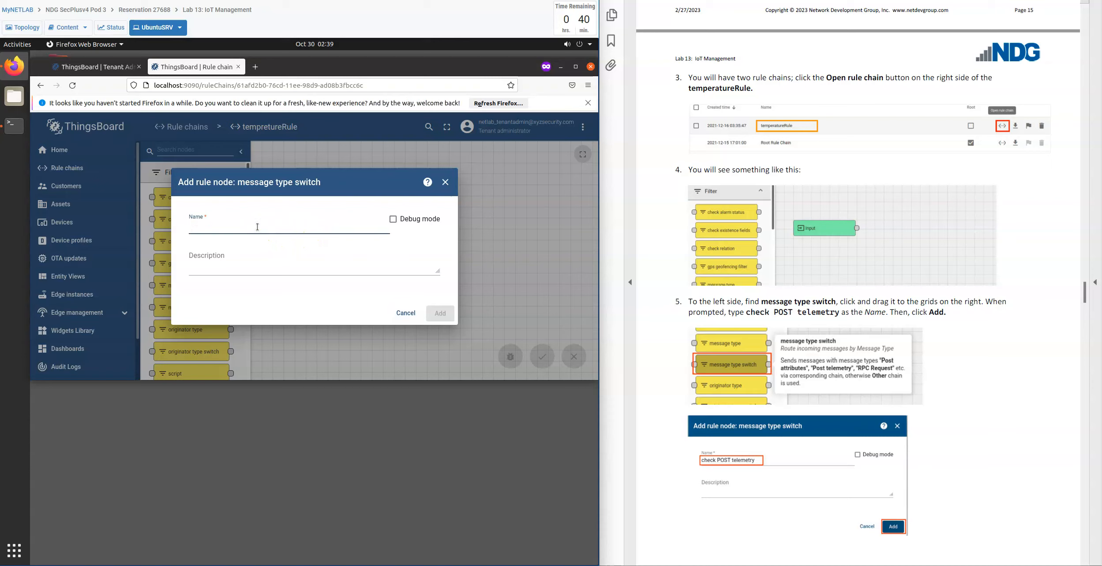
type("check POST telemetry")
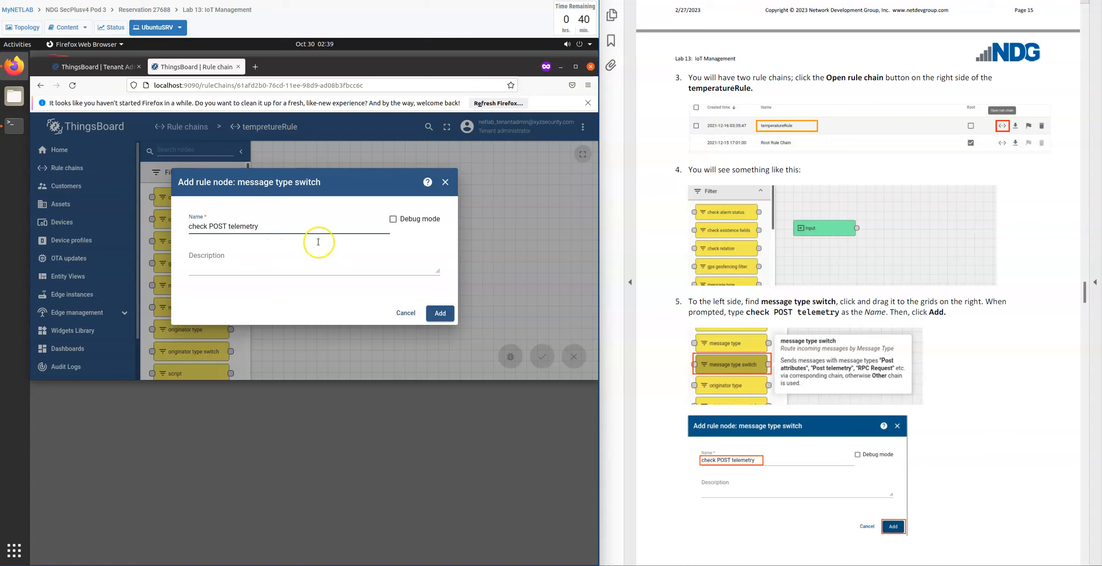
left_click(441, 312)
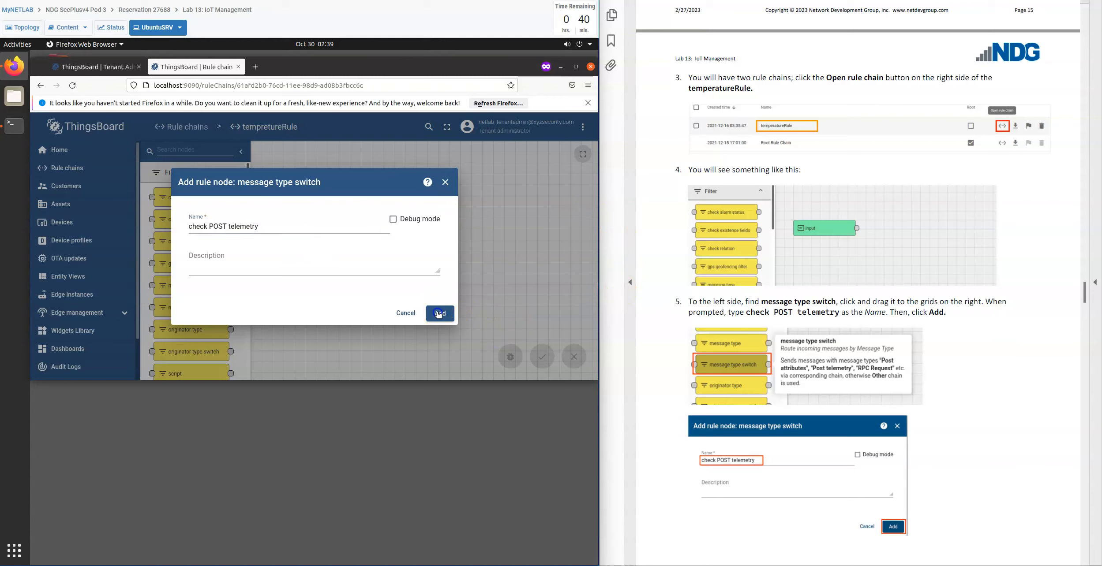
Place a check existence fields node on the grid and name it "check temprerature and humidity fields".
scroll(695, 363, "down", 10)
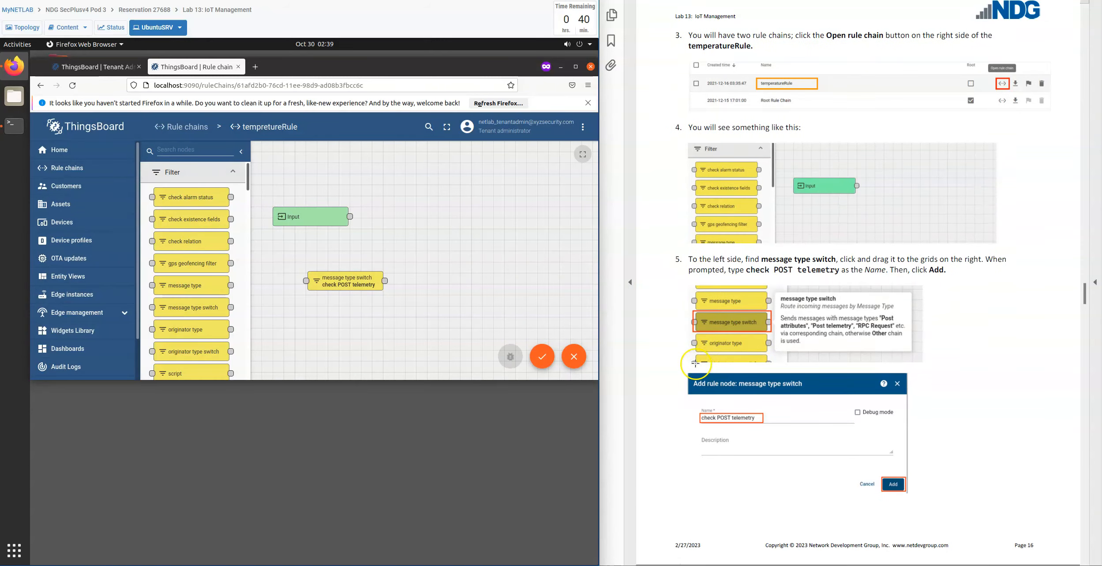
scroll(651, 367, "down", 5)
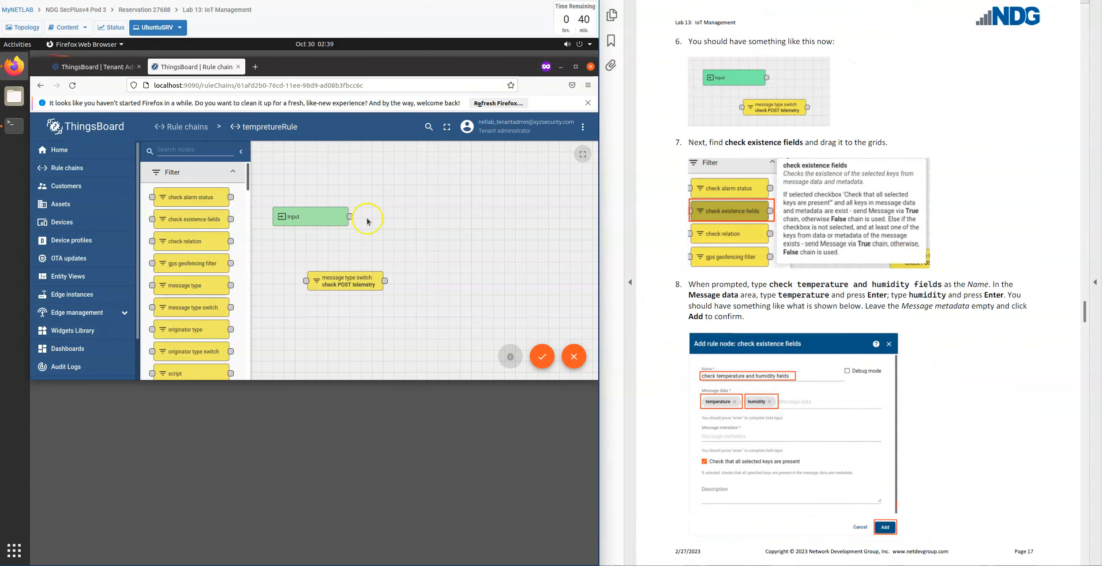
left_click(344, 284)
left_click(414, 295)
left_click_drag(187, 227, 387, 255)
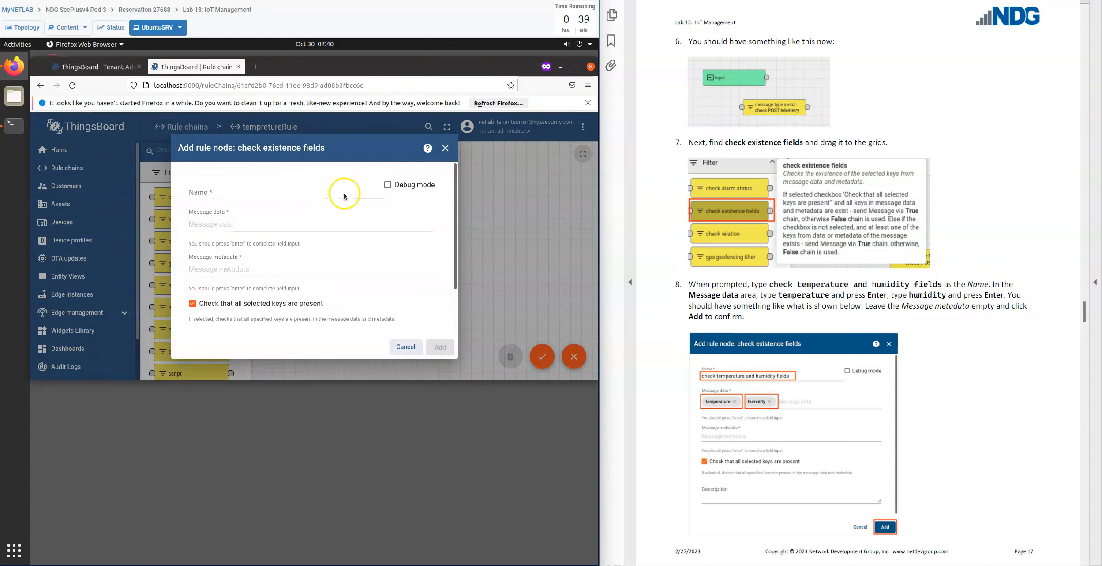
left_click(289, 193)
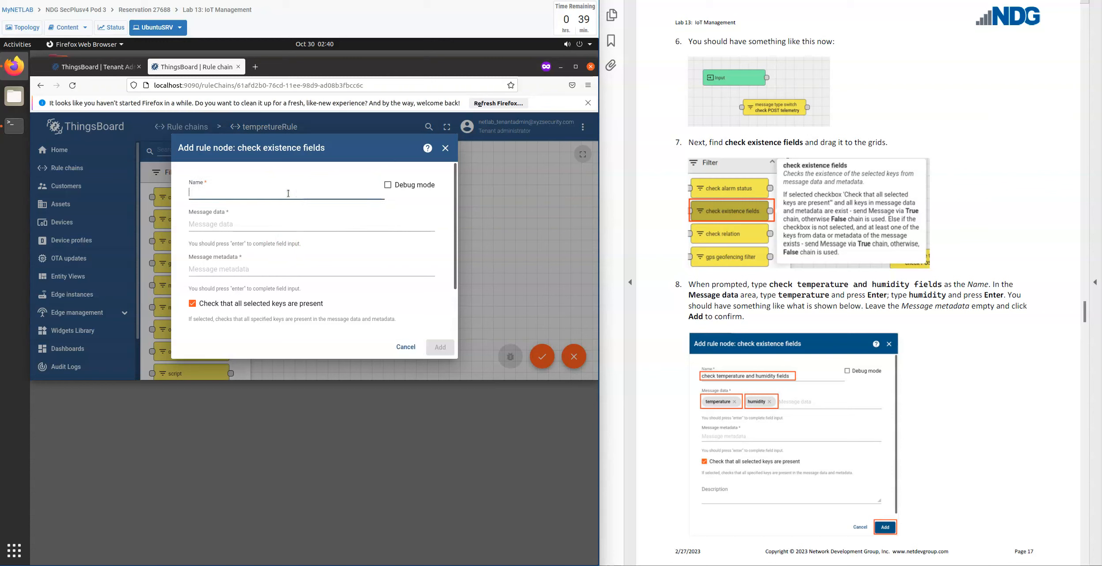
type("check temprerature and humidity fields")
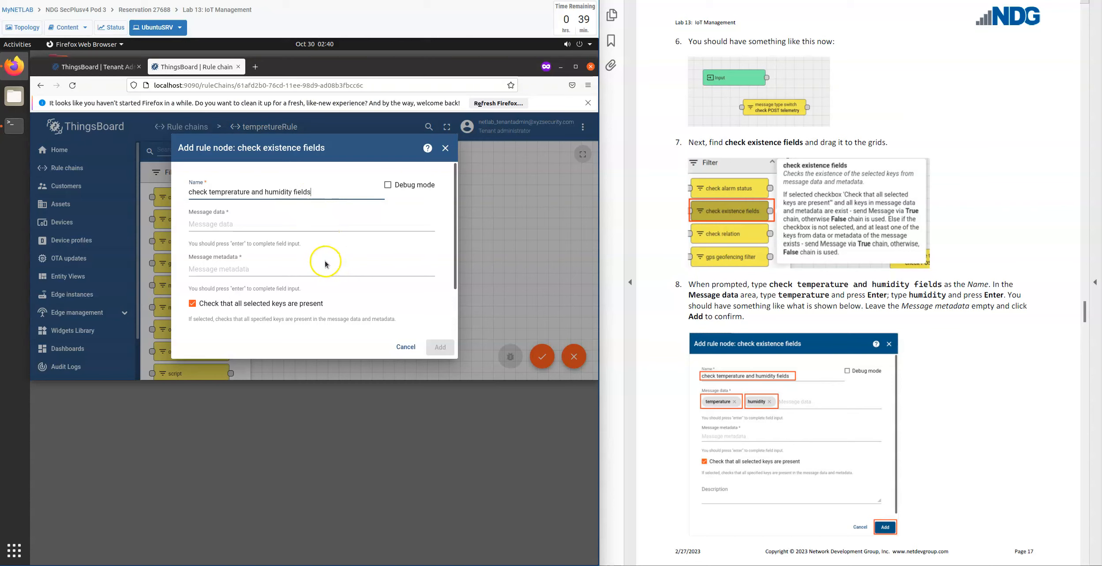
Enter temperature and humidity as the node's message data keys and add the node to the rule chain.
left_click(216, 224)
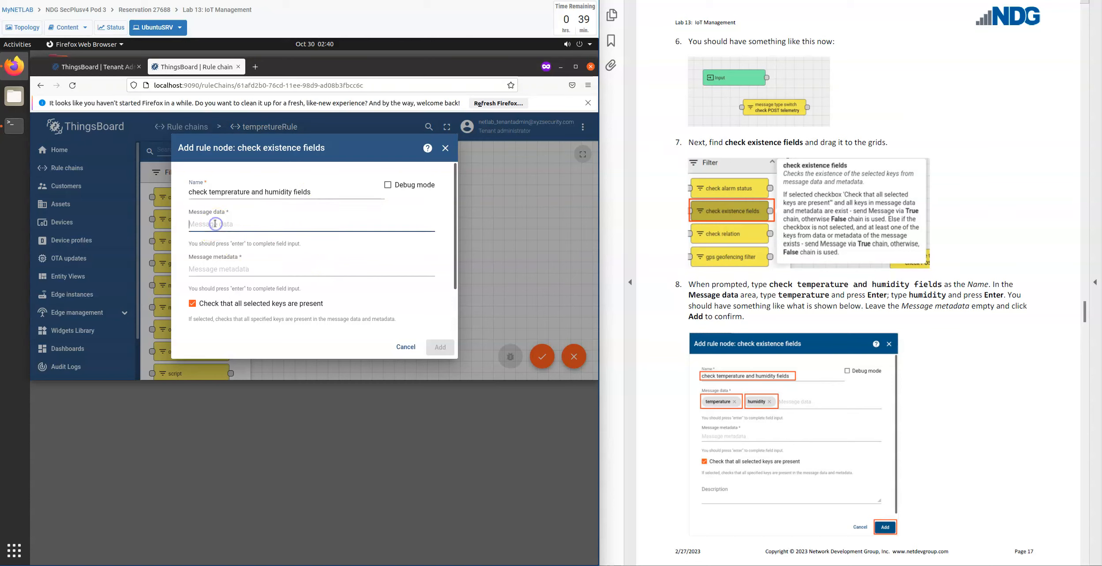
type("temperature")
key("Return")
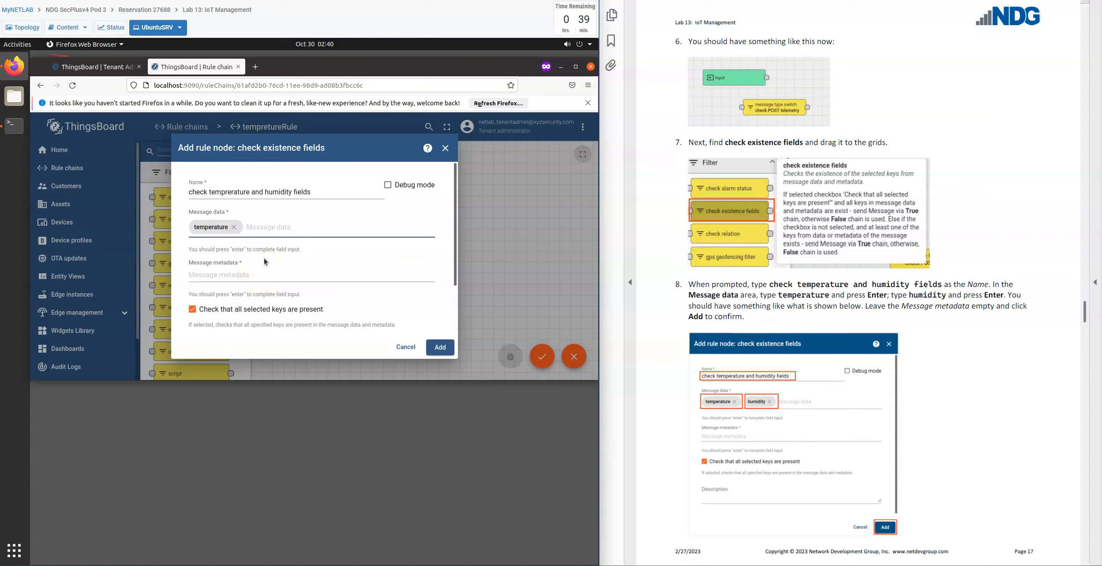
type("humidity")
key("Return")
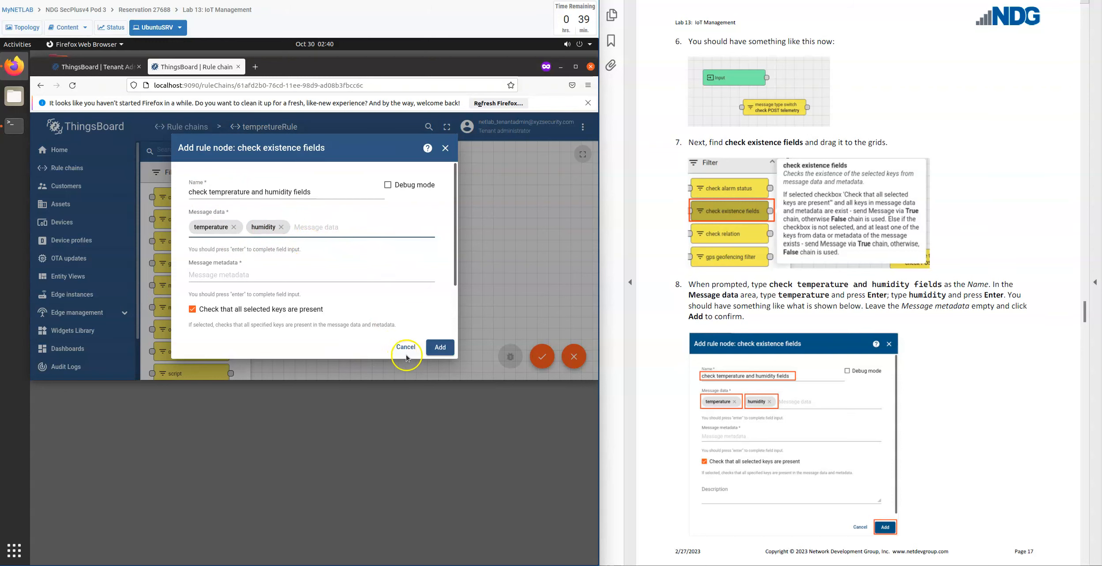
left_click(447, 352)
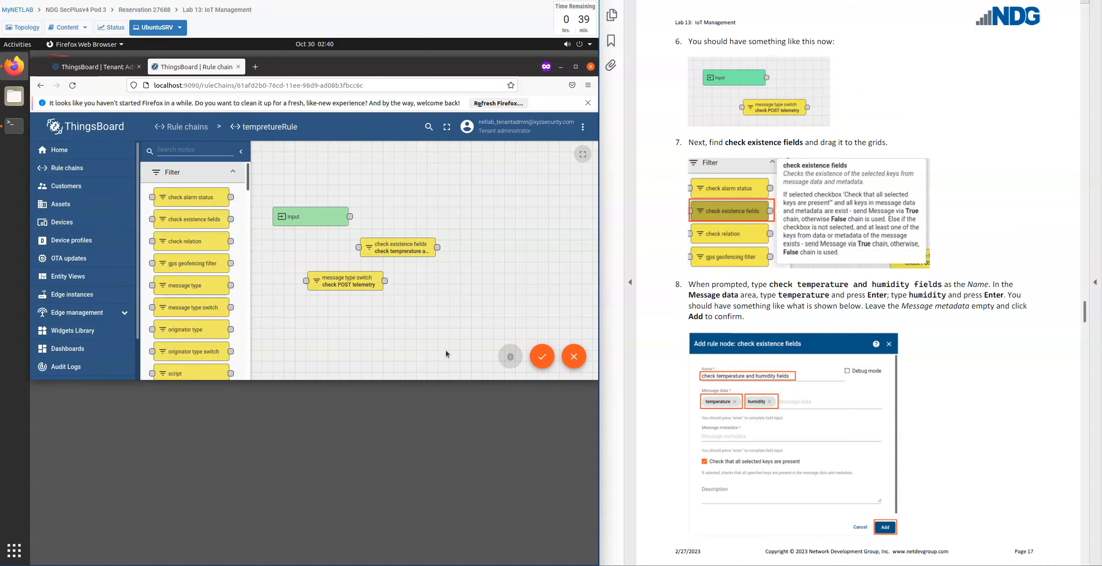
Review the details of the check existence fields node and close them without changes.
left_click(402, 252)
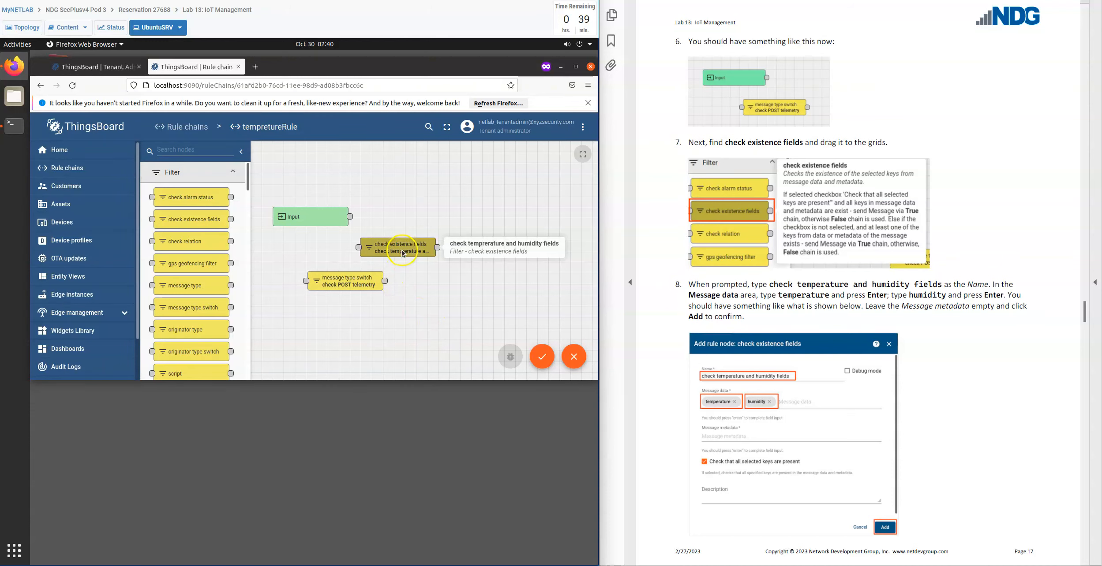
double_click(402, 252)
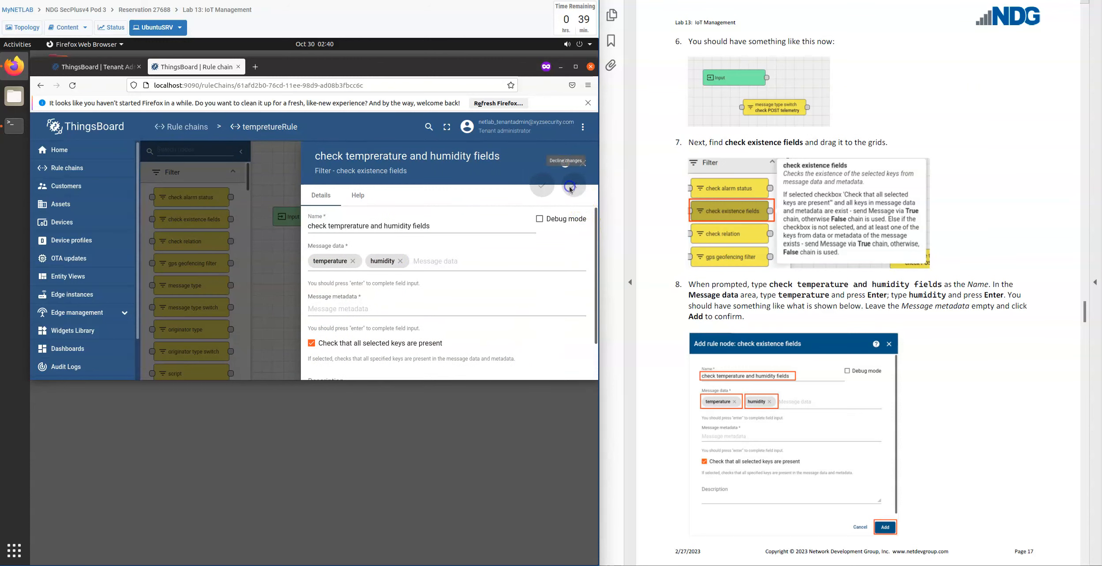
scroll(503, 293, "down", 2)
scroll(528, 305, "up", 2)
left_click(583, 163)
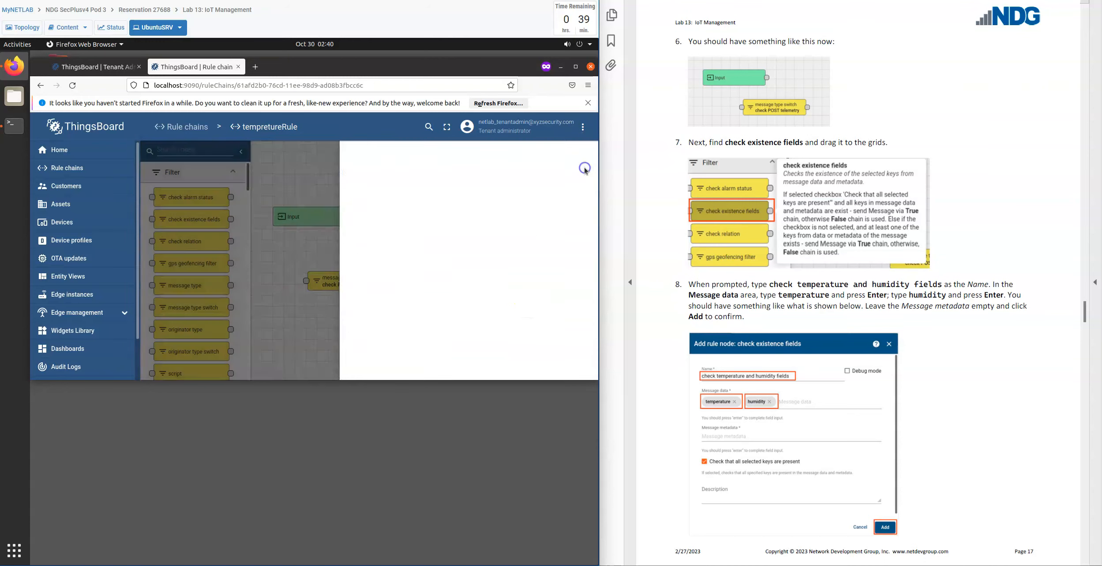
left_click(405, 295)
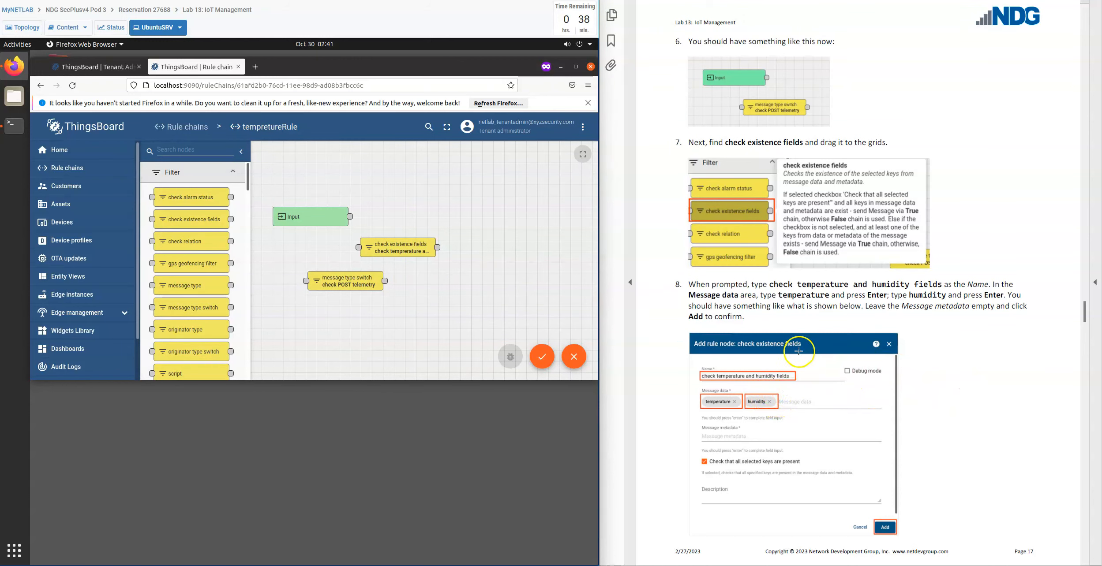
Place a script filter node on the grid and name it "check temperature and humidity data".
scroll(928, 487, "down", 8)
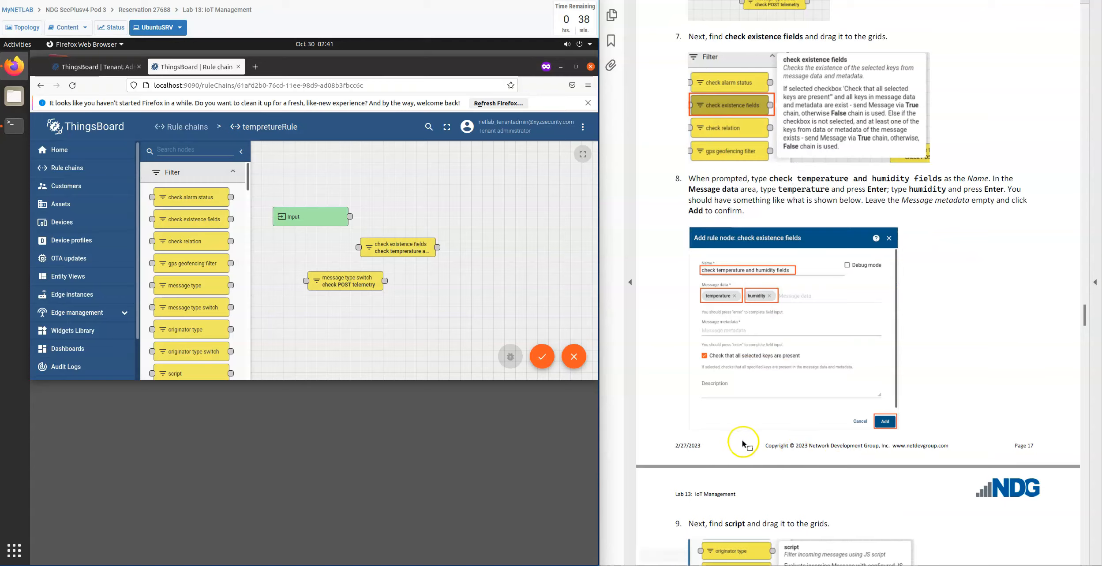
scroll(659, 431, "down", 5)
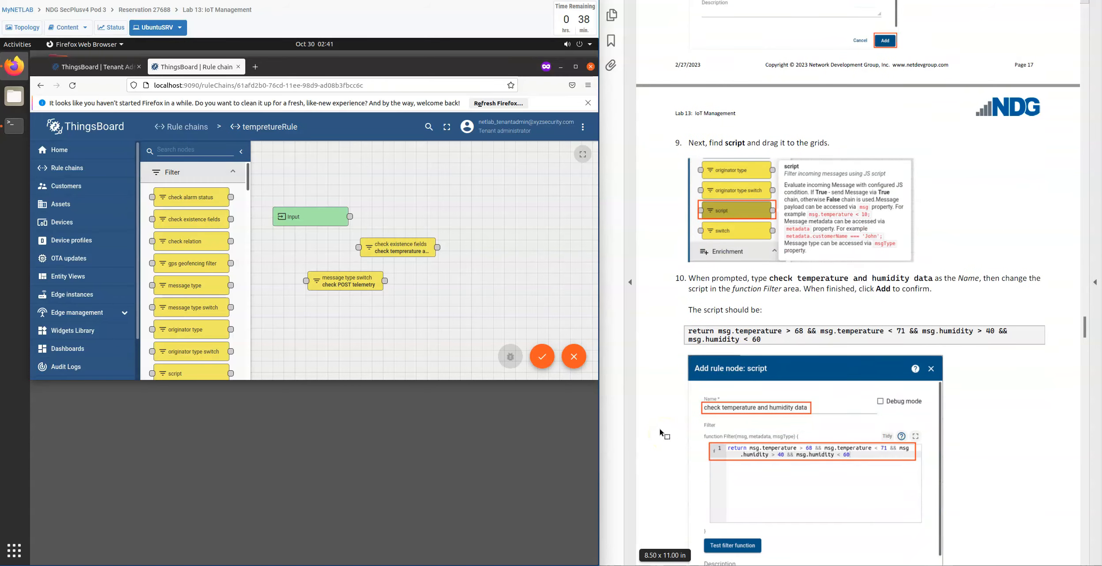
scroll(659, 431, "down", 1)
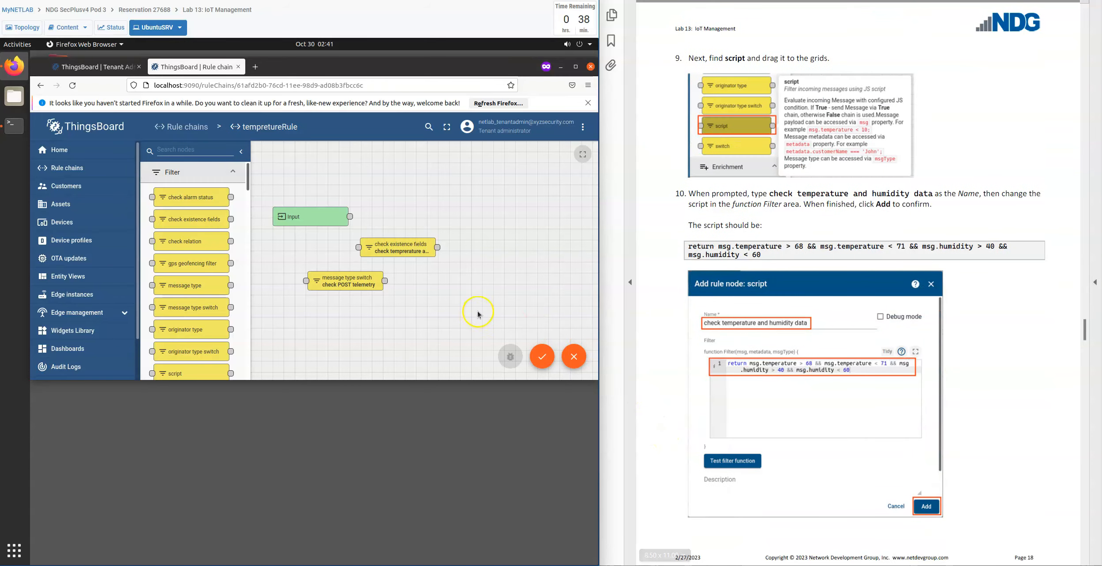
scroll(193, 342, "down", 1)
scroll(193, 342, "down", 1)
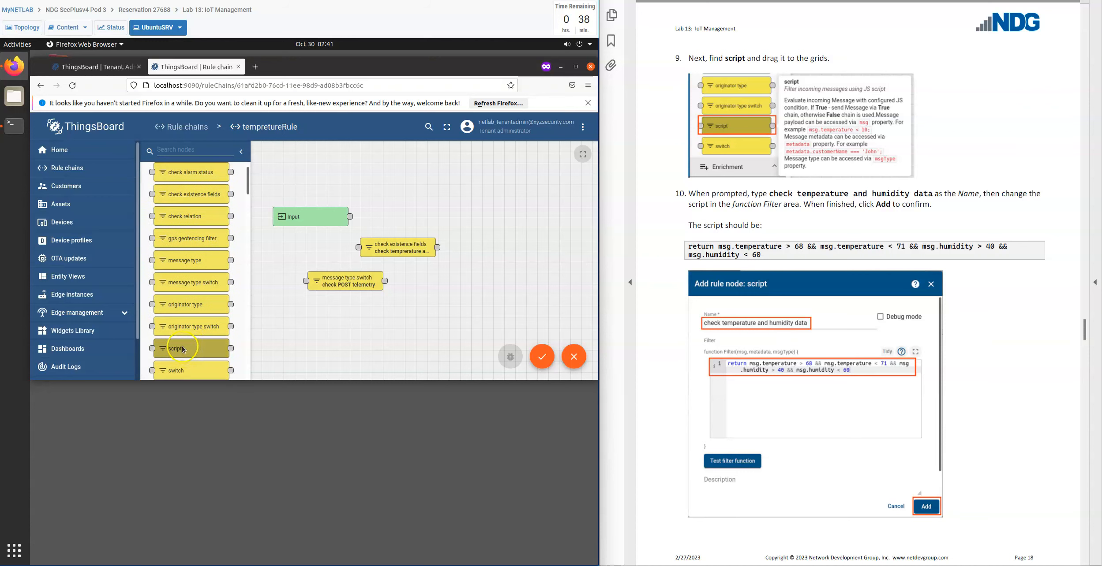
left_click_drag(192, 344, 379, 321)
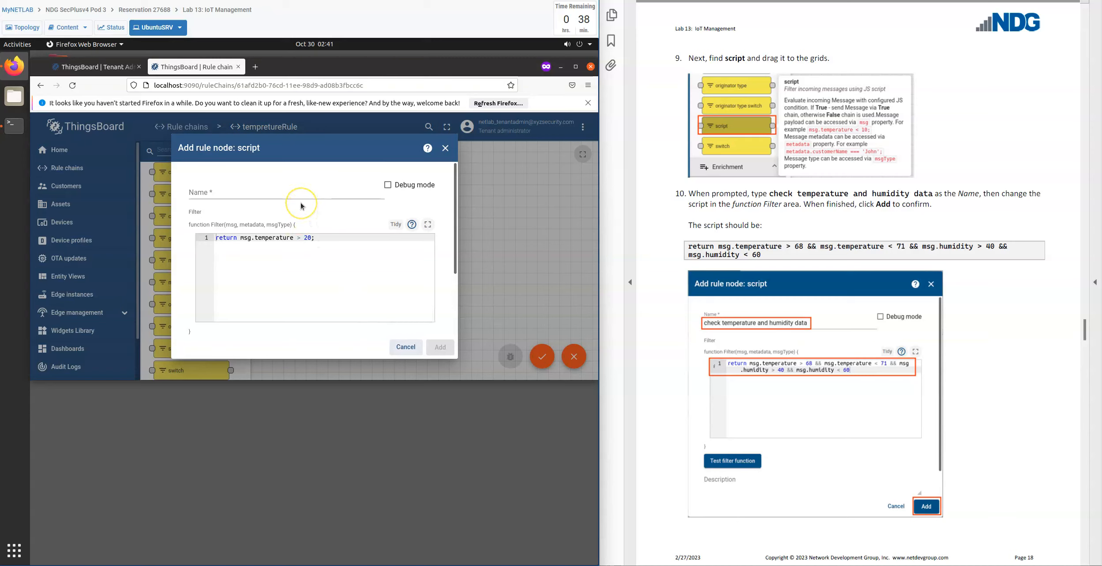
left_click(250, 193)
type("c")
key("BackSpace")
type("check t")
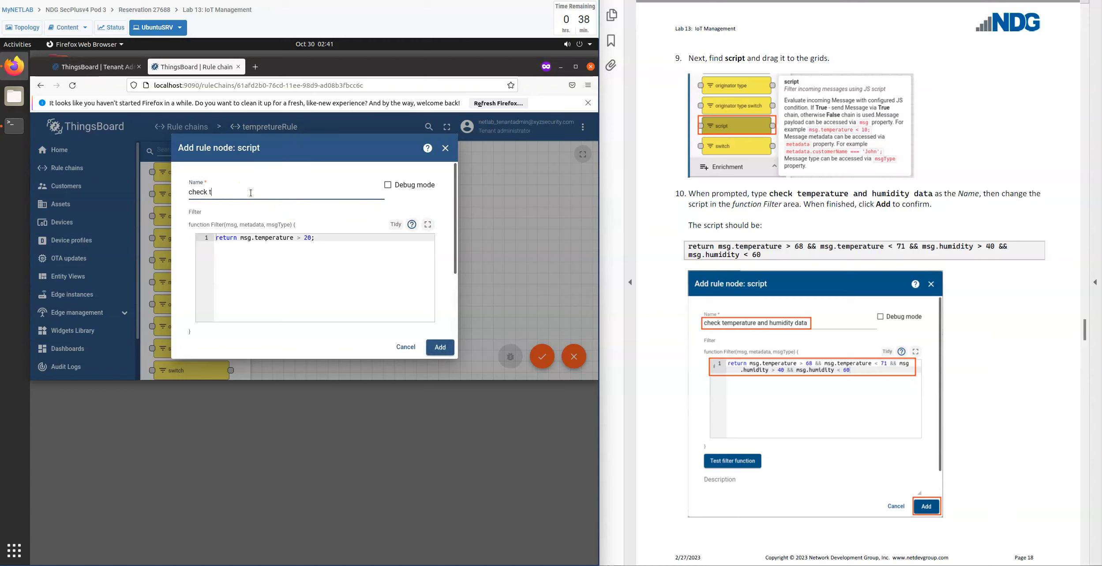
type("emperature and humidity data")
Change the temperature threshold in the script node's filter function to 68 and remove the closing semicolon.
left_click(291, 263)
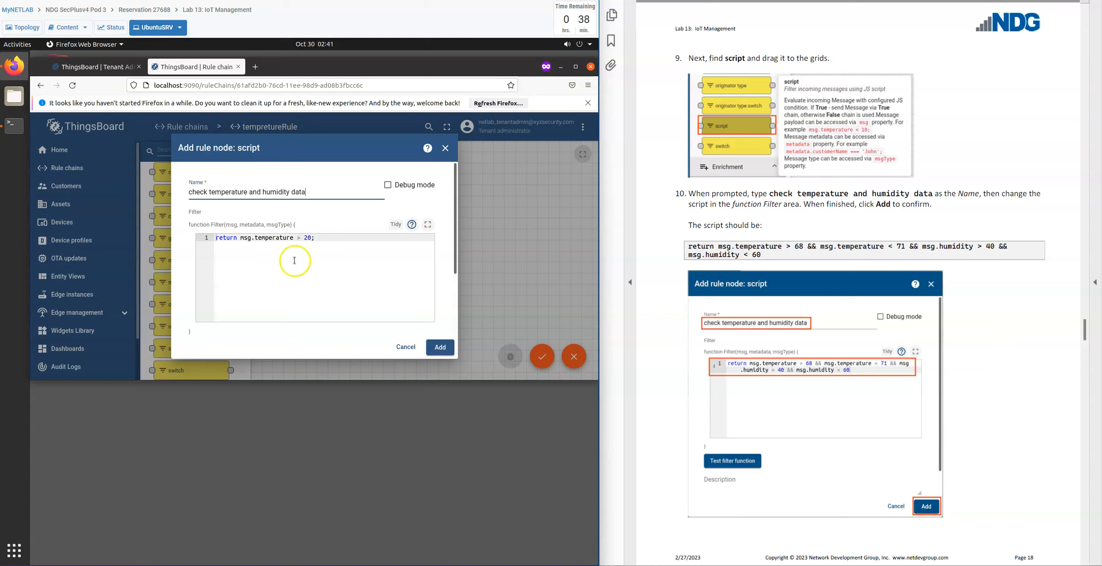
left_click(326, 243)
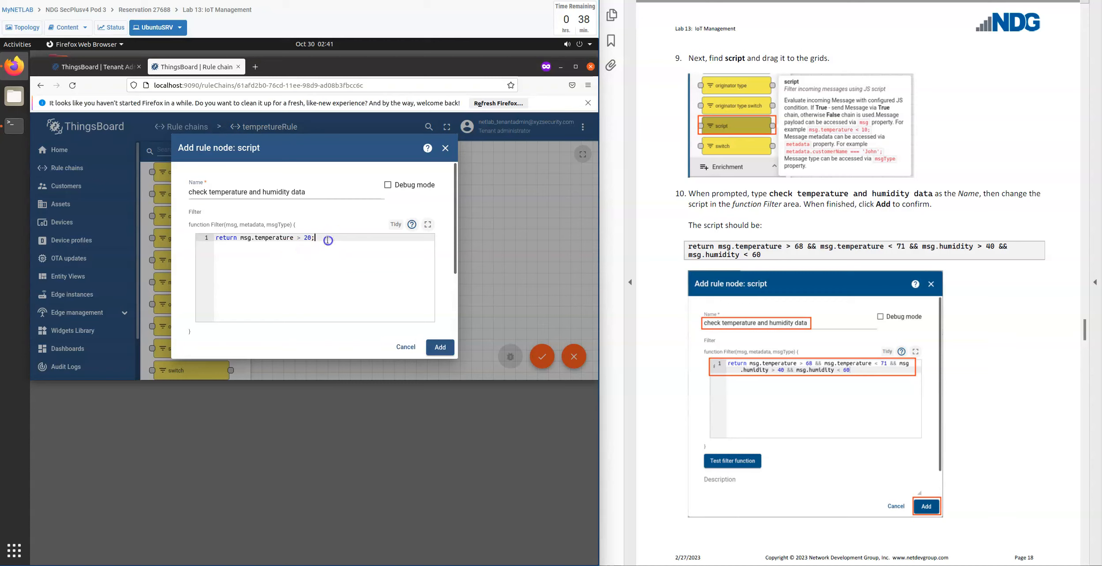
left_click_drag(315, 238, 166, 229)
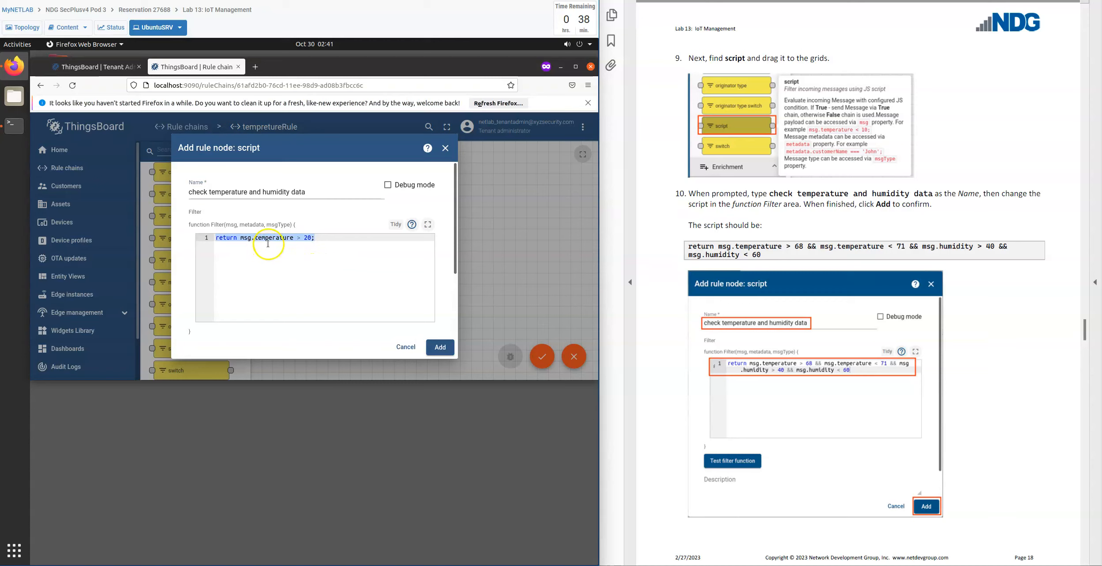
mouse_move(315, 238)
left_mouse_down()
mouse_move(344, 246)
mouse_move(305, 238)
left_mouse_up()
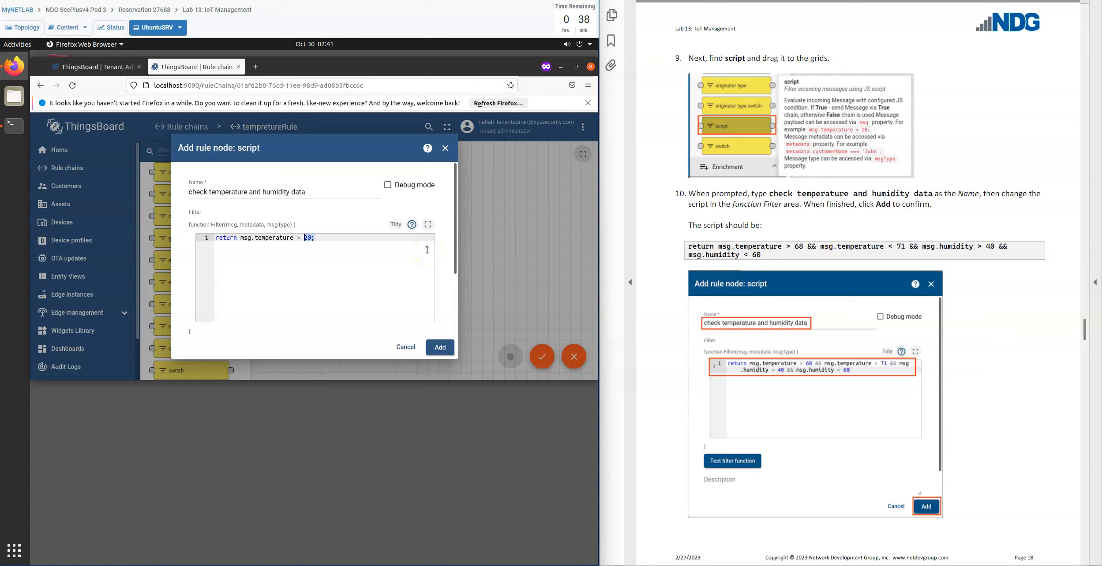
type("6")
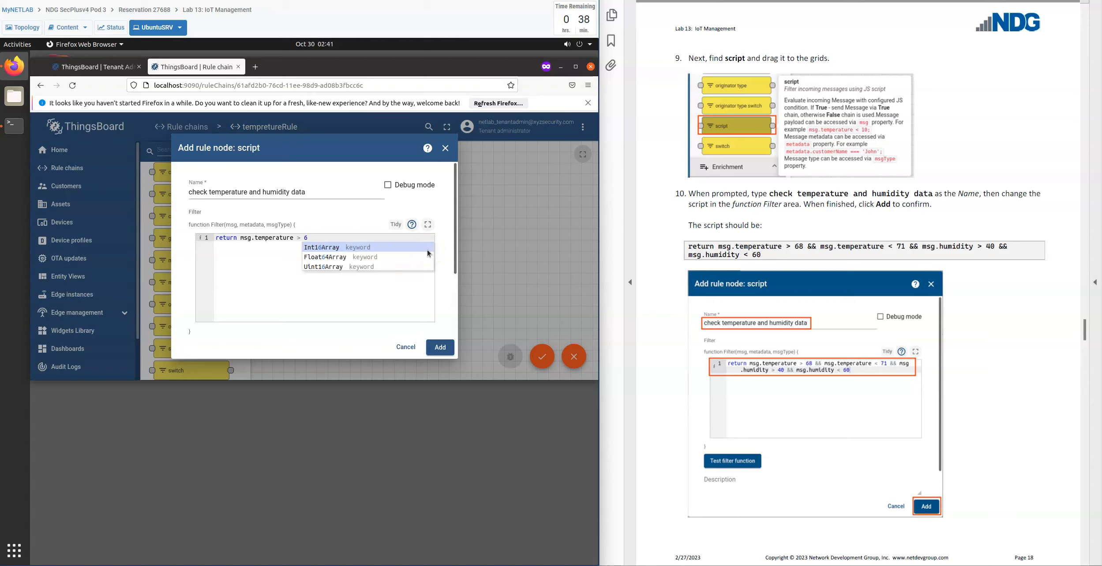
type("8")
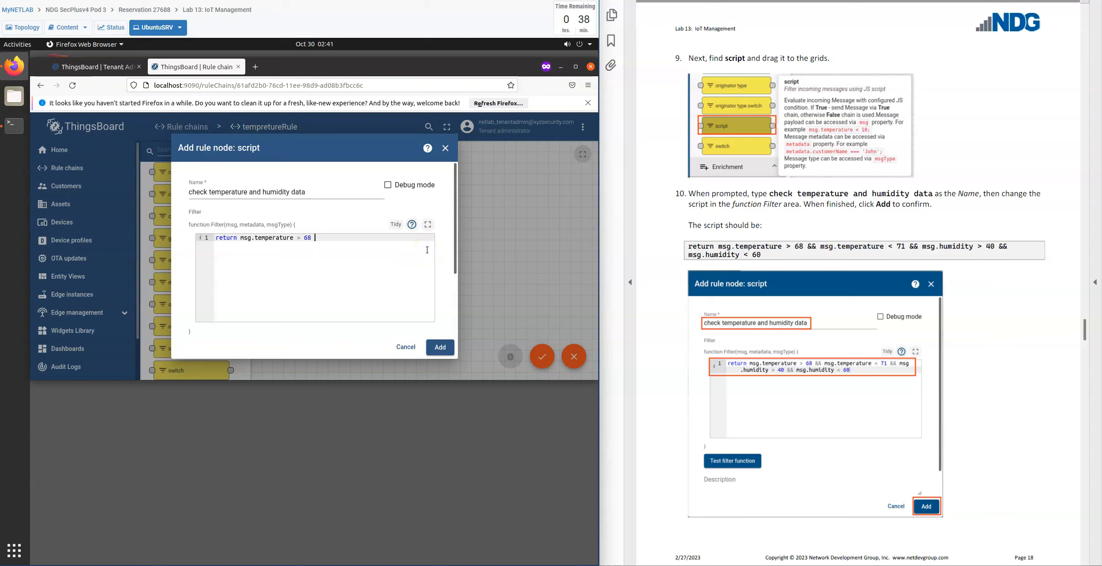
type(" &&")
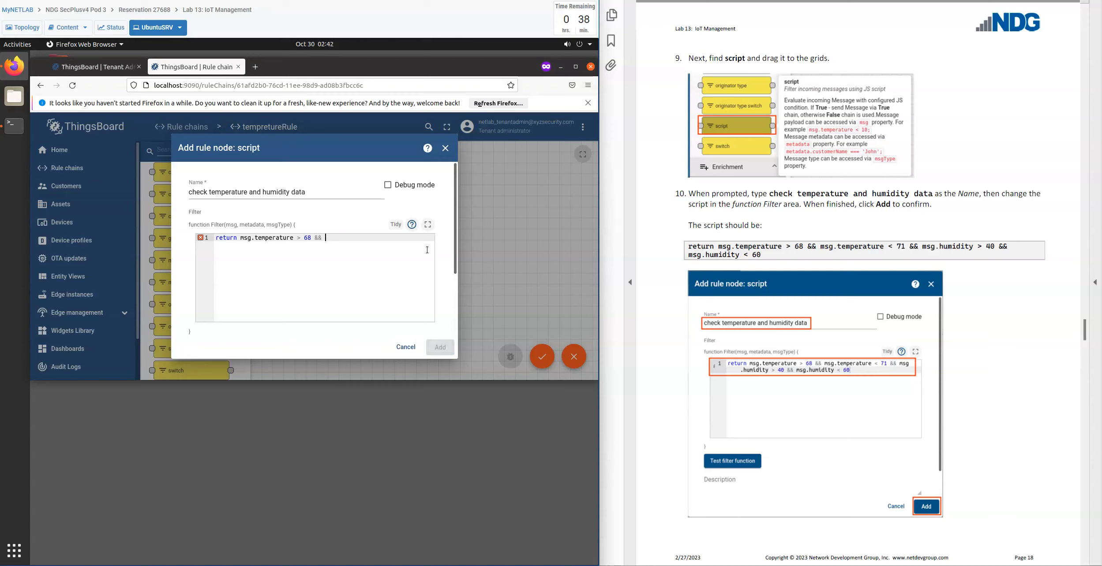
type(" msg.temperature")
Extend the filter condition with "&& msg.temperature < 71".
type("< 71 && ")
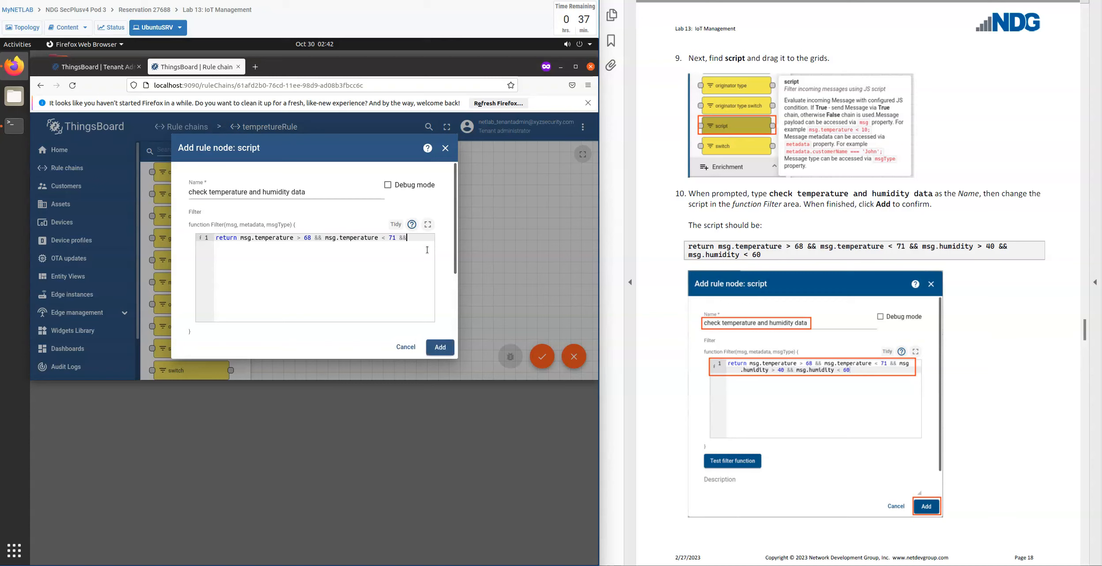
type("msg")
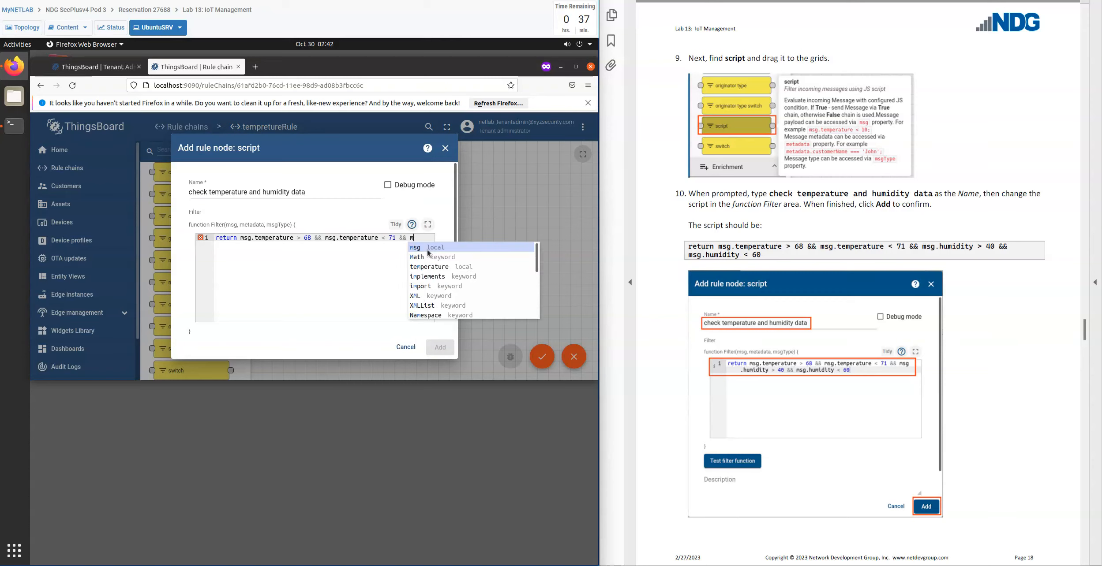
type(".humidity >")
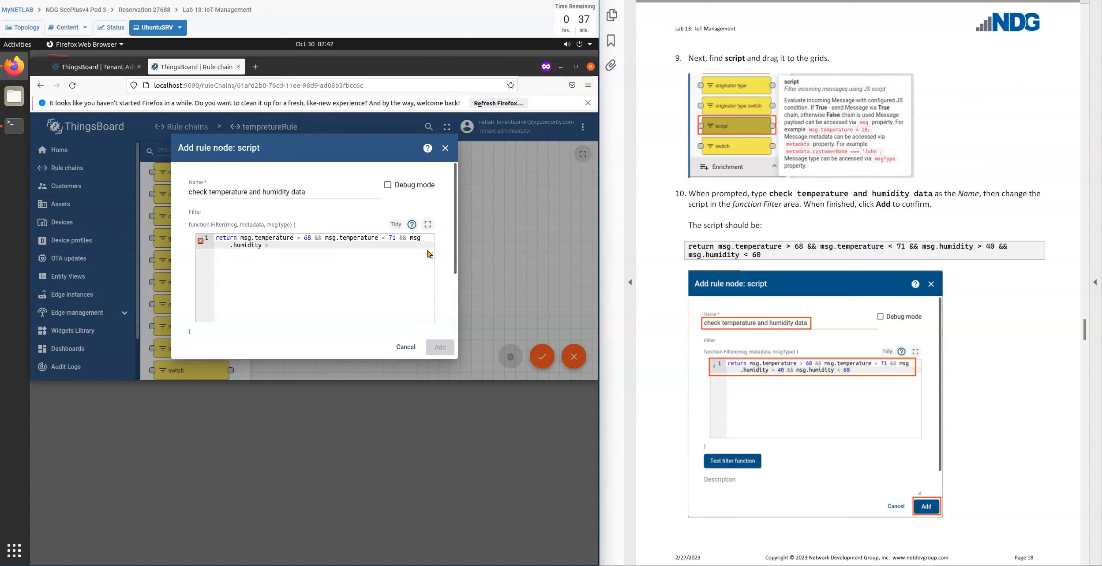
Append "&& msg.humidity > 40 && msg.humidity < 60" to the filter condition and add the script node to the rule chain.
type("4")
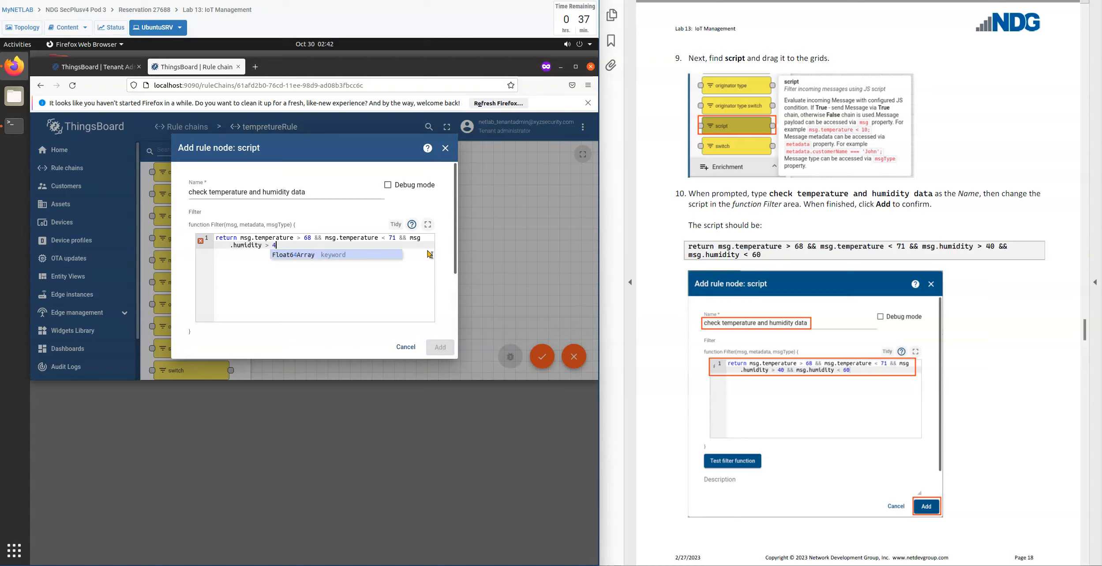
type("0 && msg.humid")
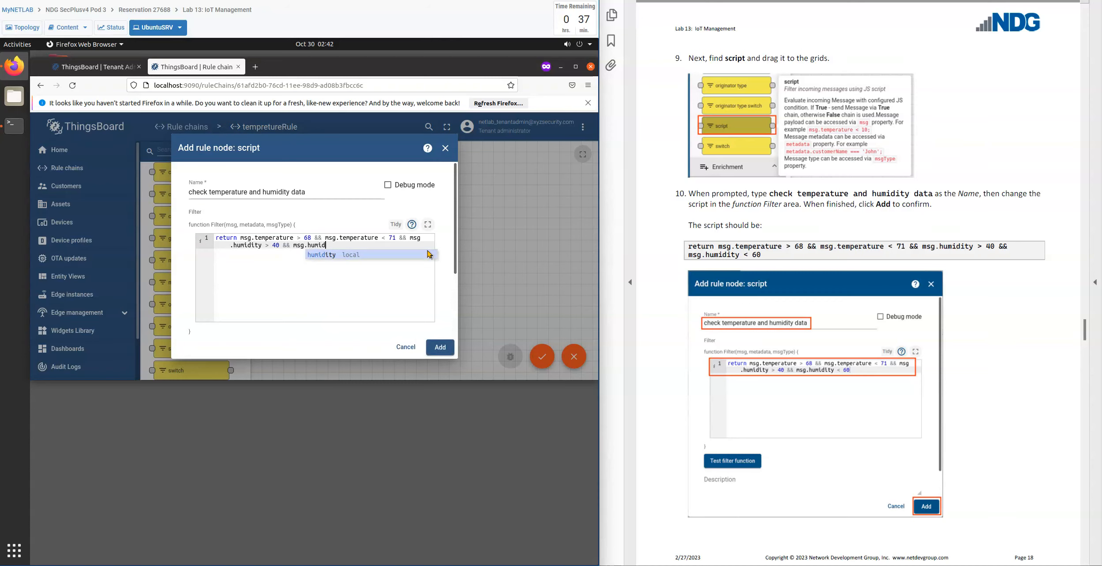
type("ity < ")
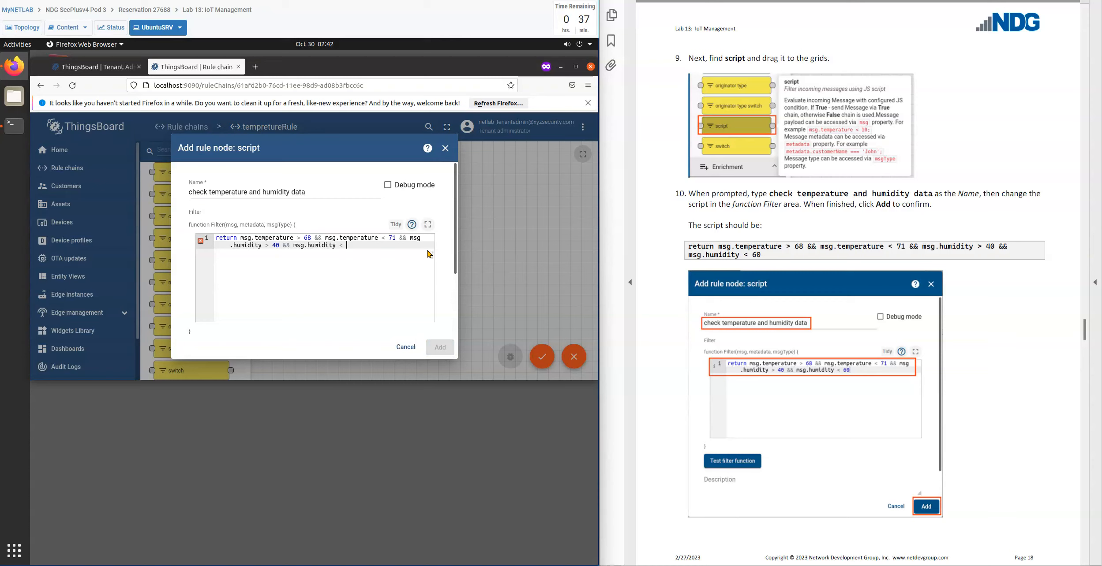
type("60")
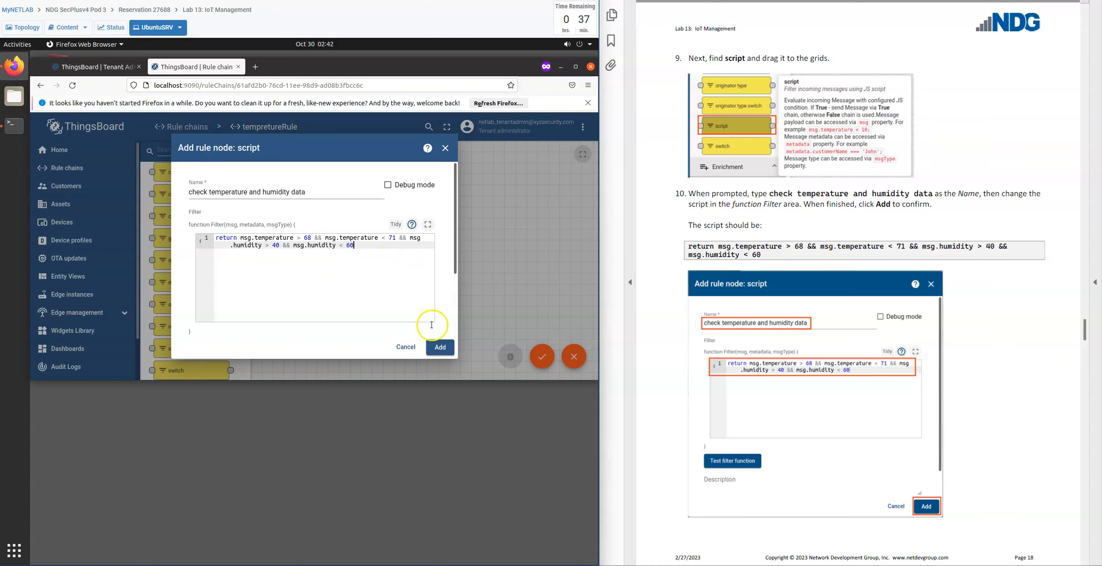
left_click(441, 348)
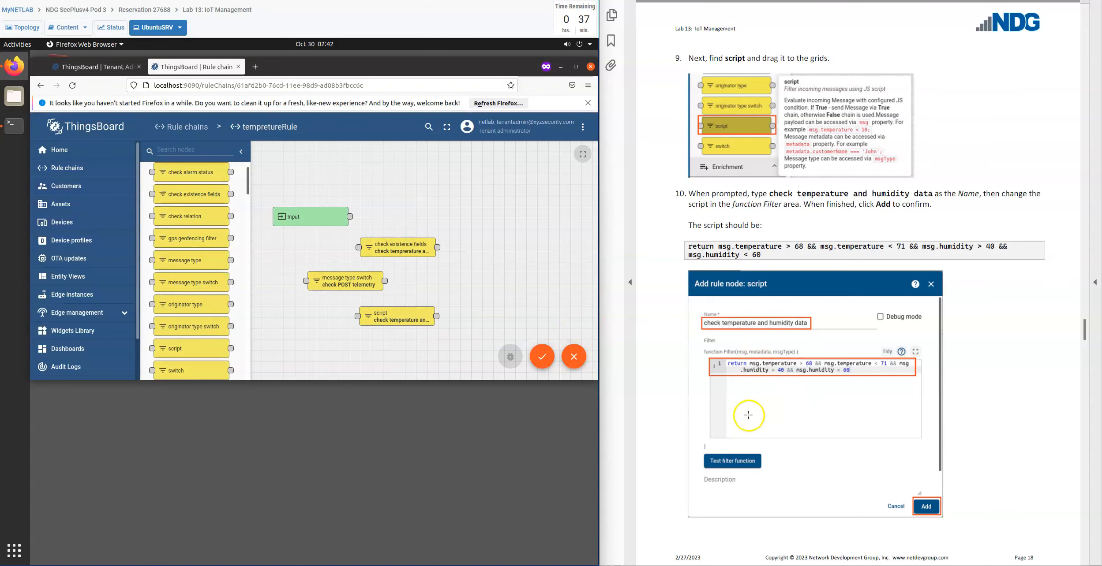
Place a save timeseries action node on the grid above the check existence fields node.
scroll(684, 410, "down", 3)
scroll(645, 400, "down", 12)
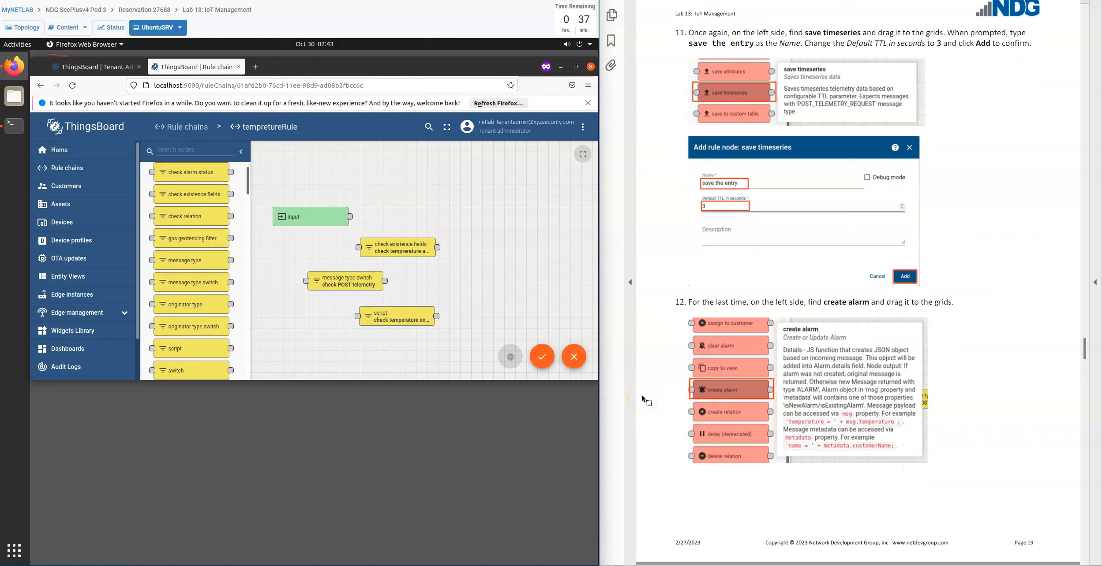
scroll(214, 253, "down", 3)
scroll(214, 253, "down", 10)
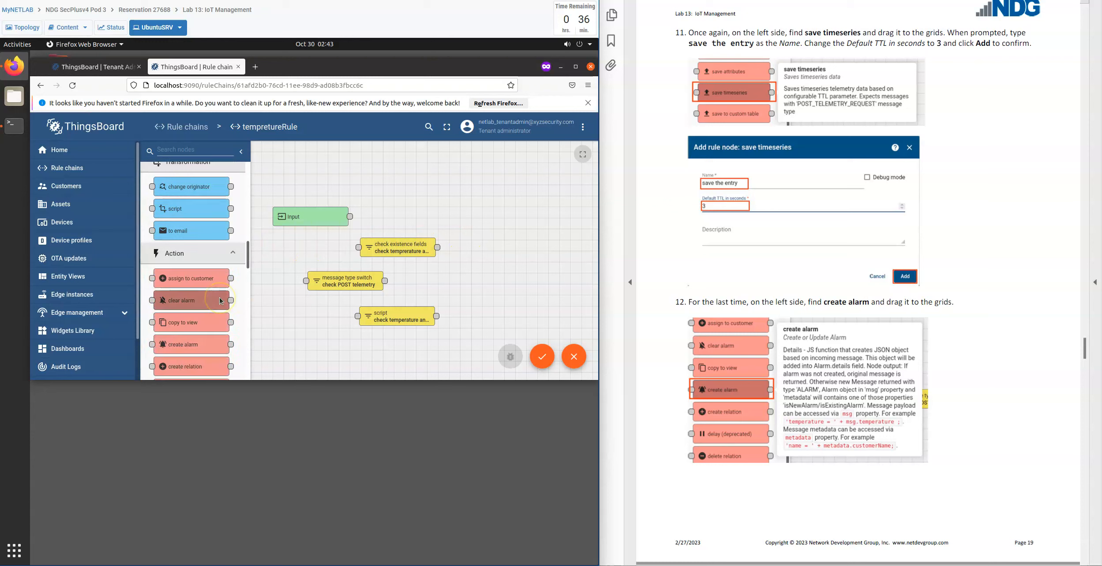
scroll(220, 297, "down", 1)
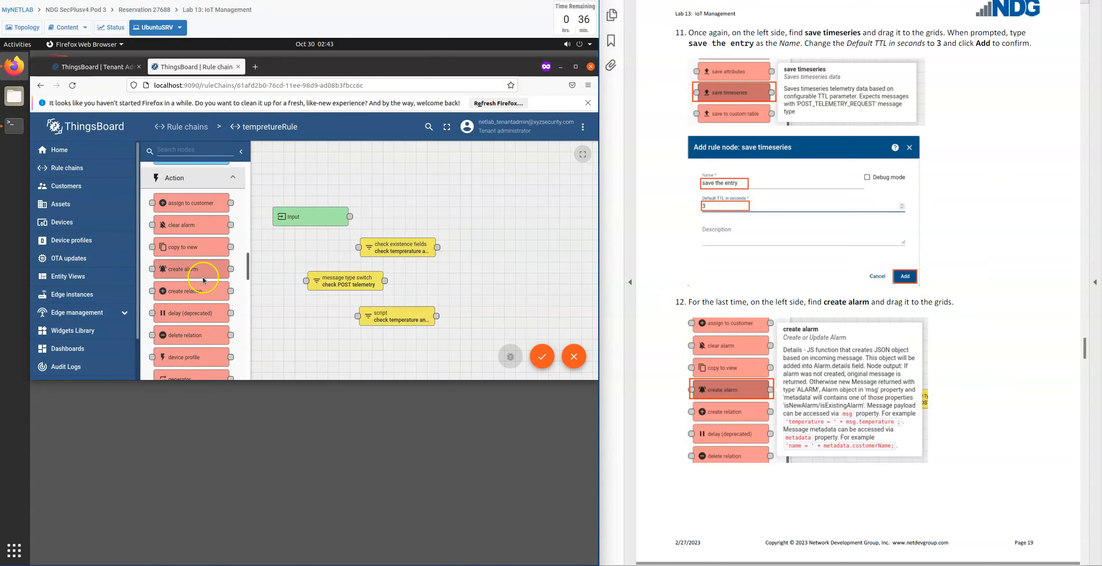
scroll(206, 291, "down", 4)
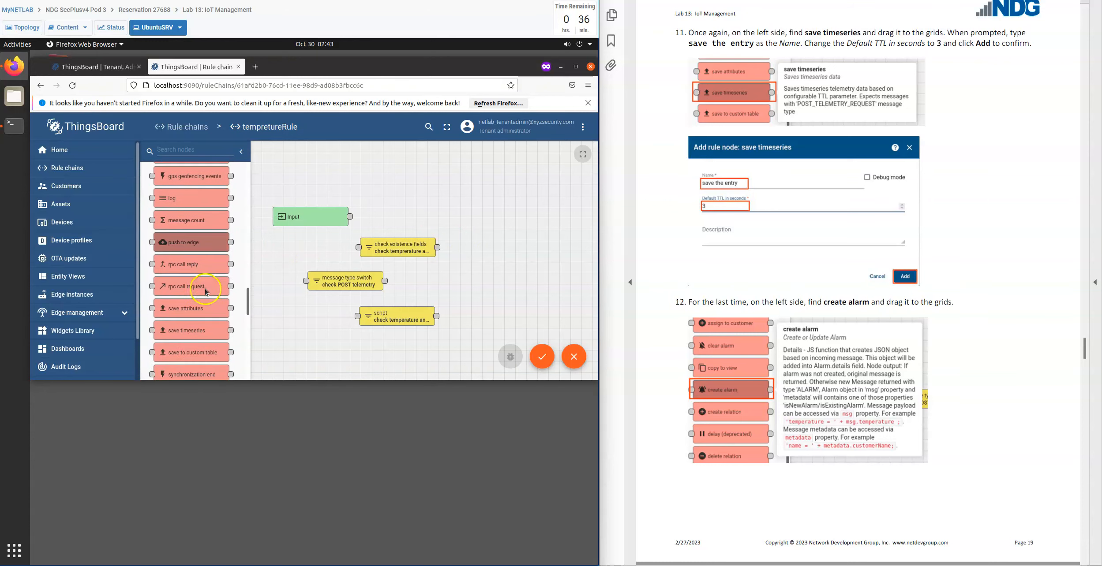
scroll(206, 297, "down", 2)
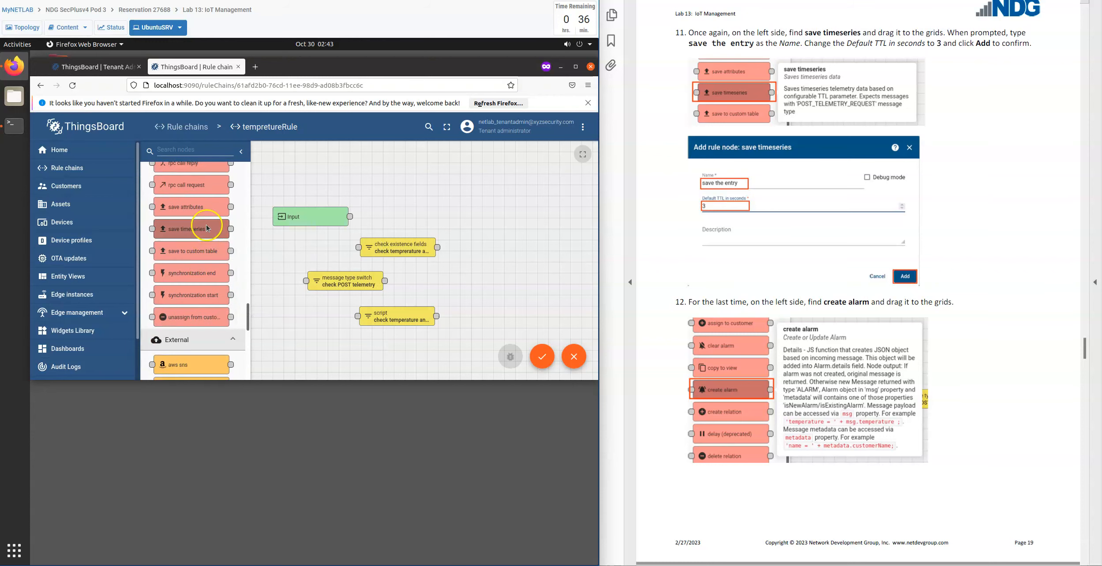
left_click_drag(200, 235, 410, 196)
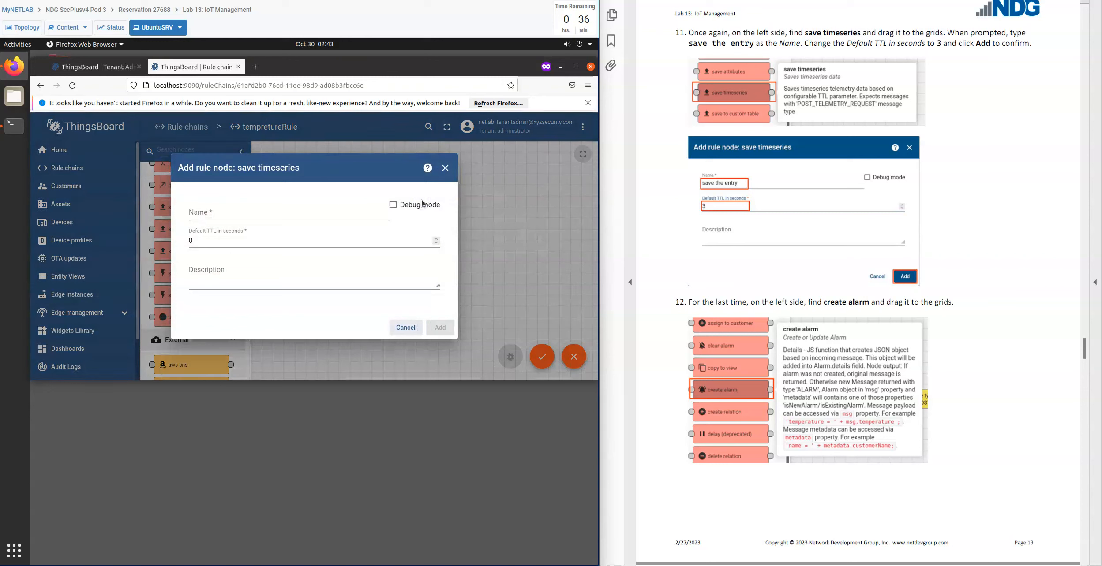
Name the save timeseries node "save the entry", set its default TTL to 3 seconds and add it to the rule chain.
left_click(246, 214)
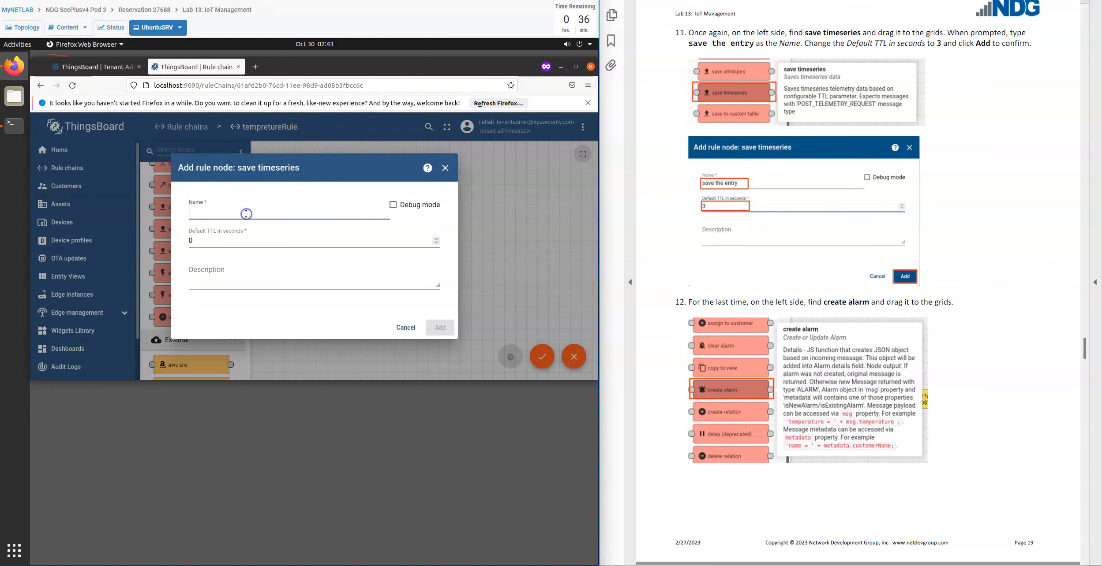
type("dsbr")
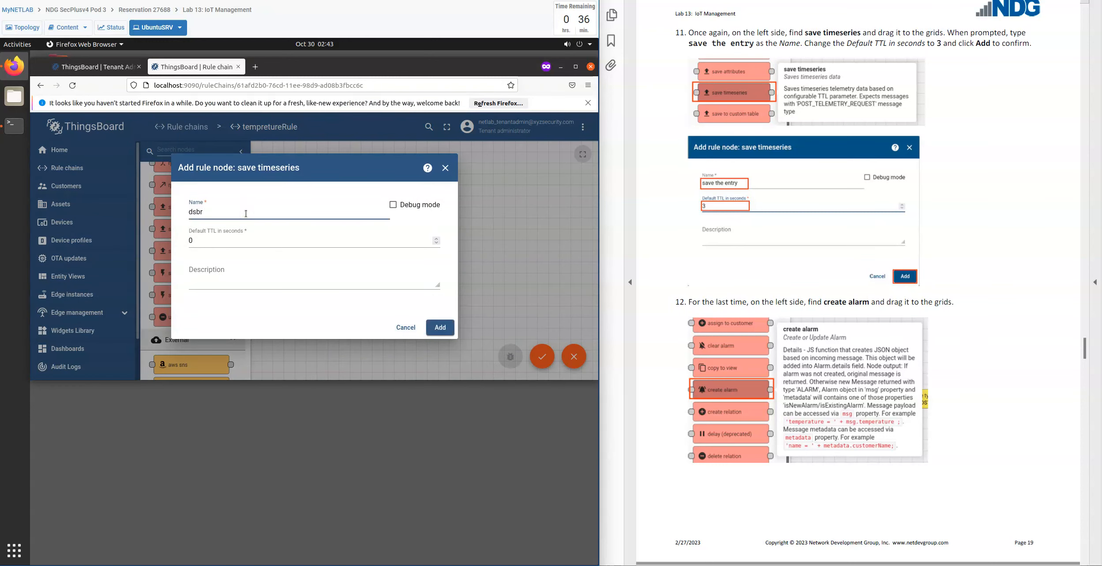
key("BackSpace")
key("BackSpace")
key("BackSpace")
key("BackSpace")
type("save the e")
left_click_drag(212, 253, 165, 243)
type("3")
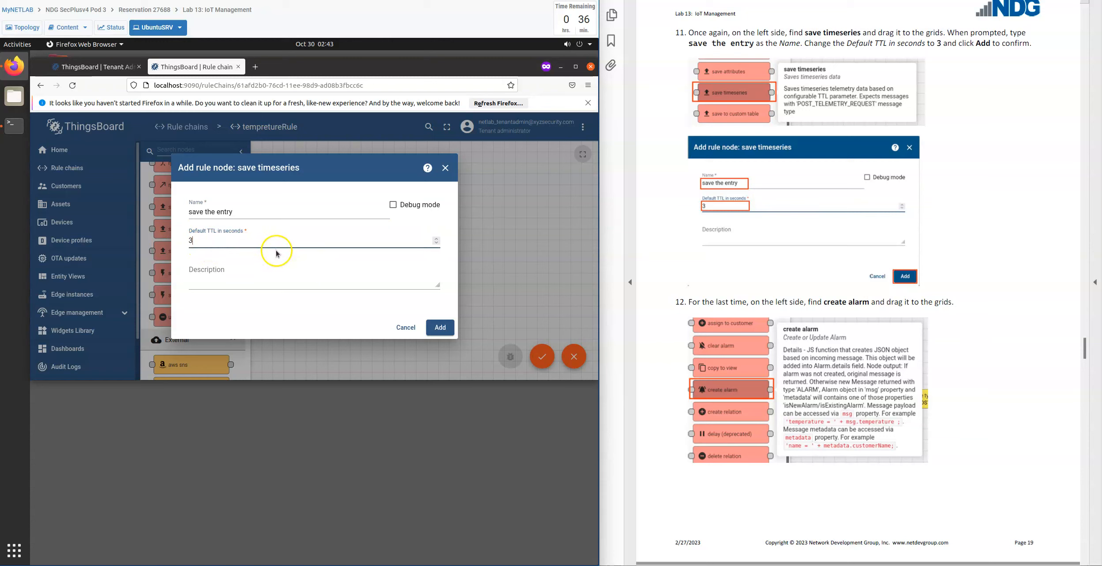
left_click(439, 331)
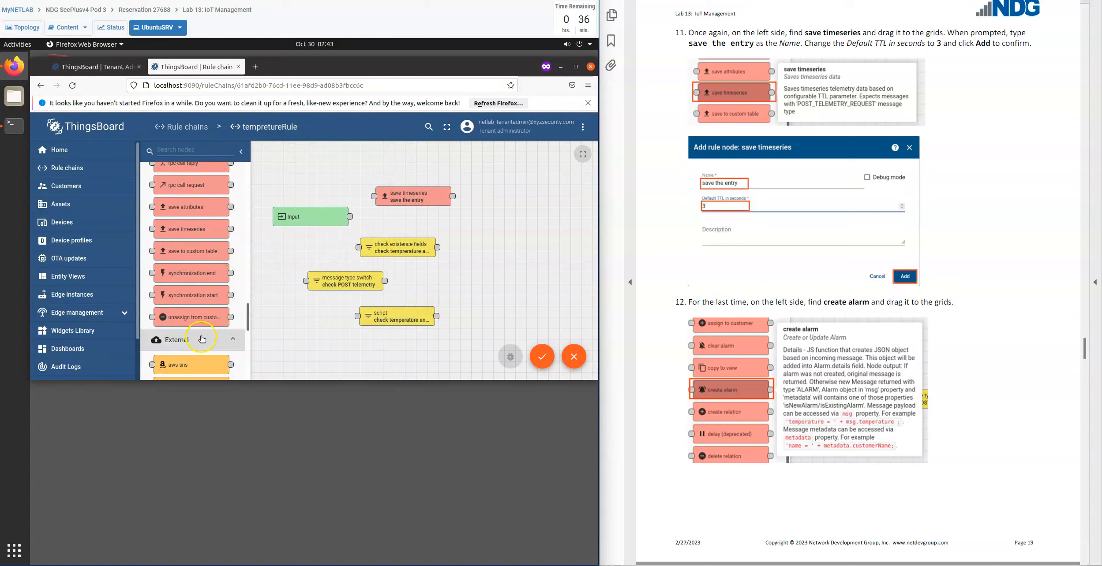
Place a create alarm action node on the grid and name it "warning".
scroll(196, 318, "up", 4)
scroll(196, 313, "up", 7)
scroll(196, 310, "up", 1)
left_click_drag(190, 244, 453, 288)
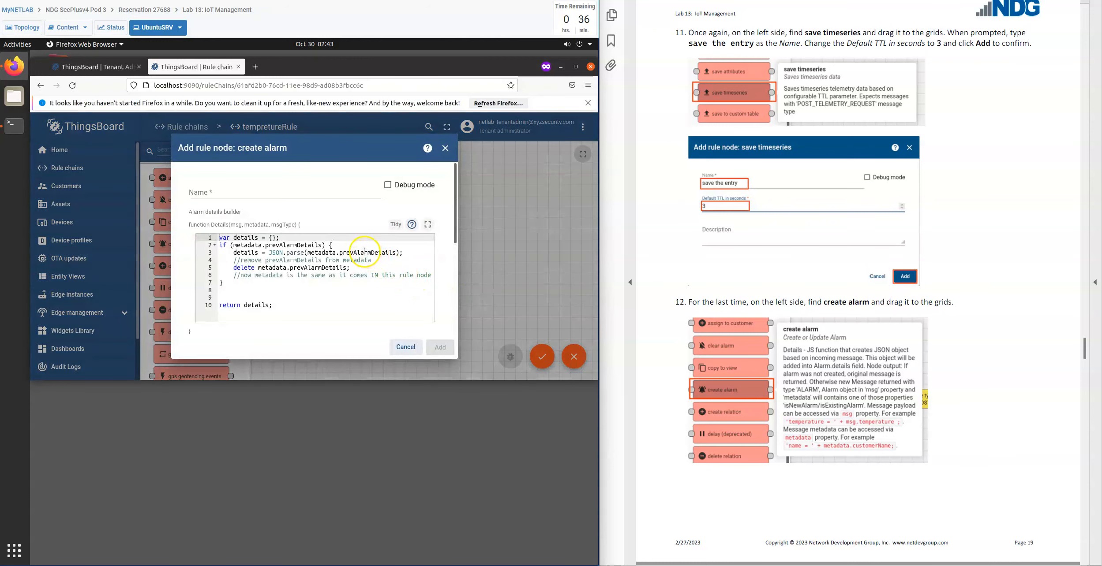
scroll(777, 397, "down", 5)
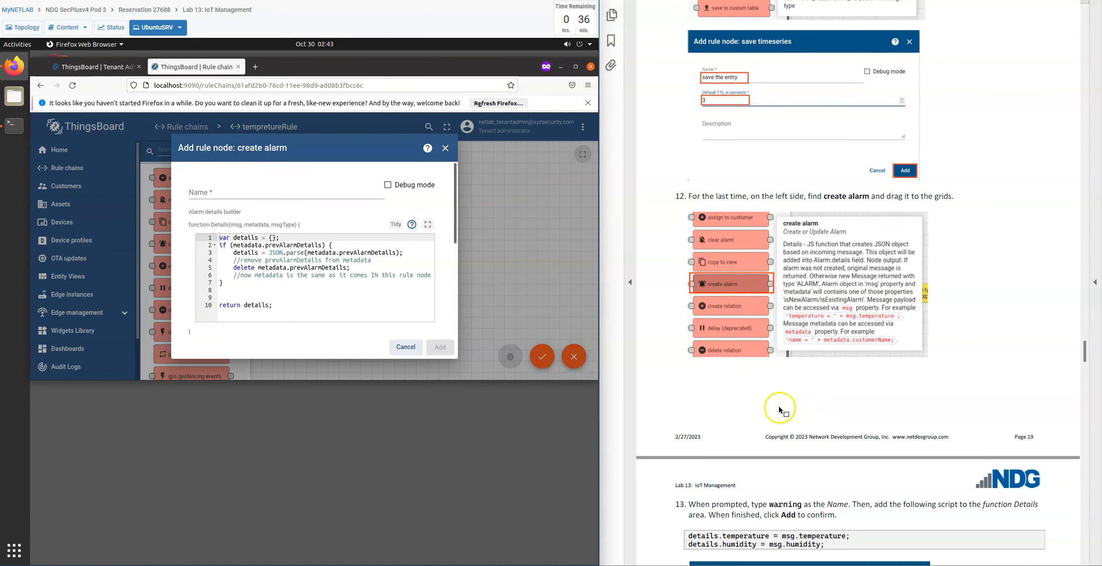
scroll(728, 397, "down", 8)
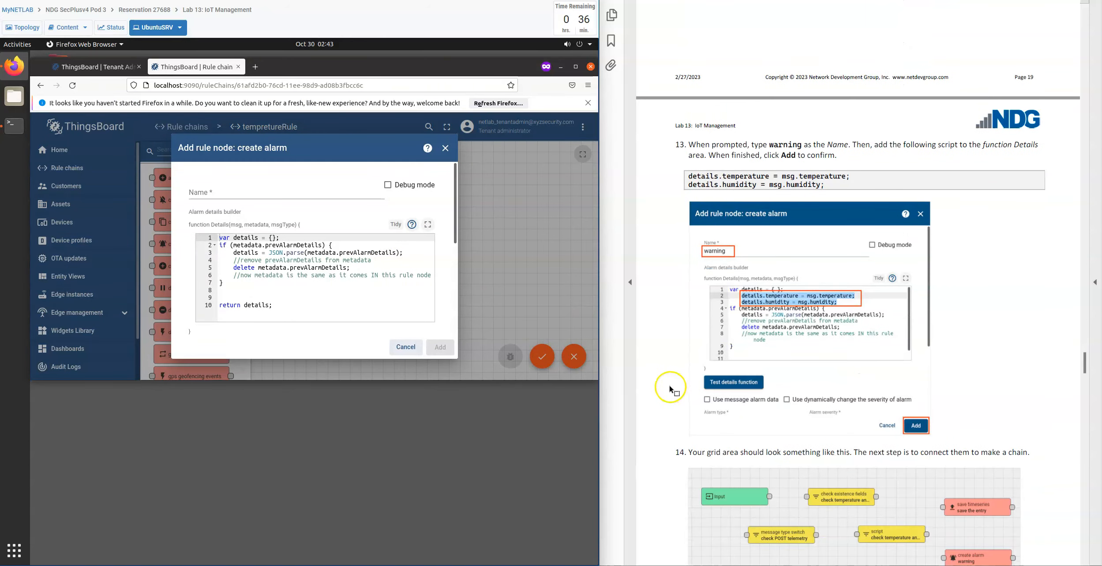
left_click(314, 192)
type("warning")
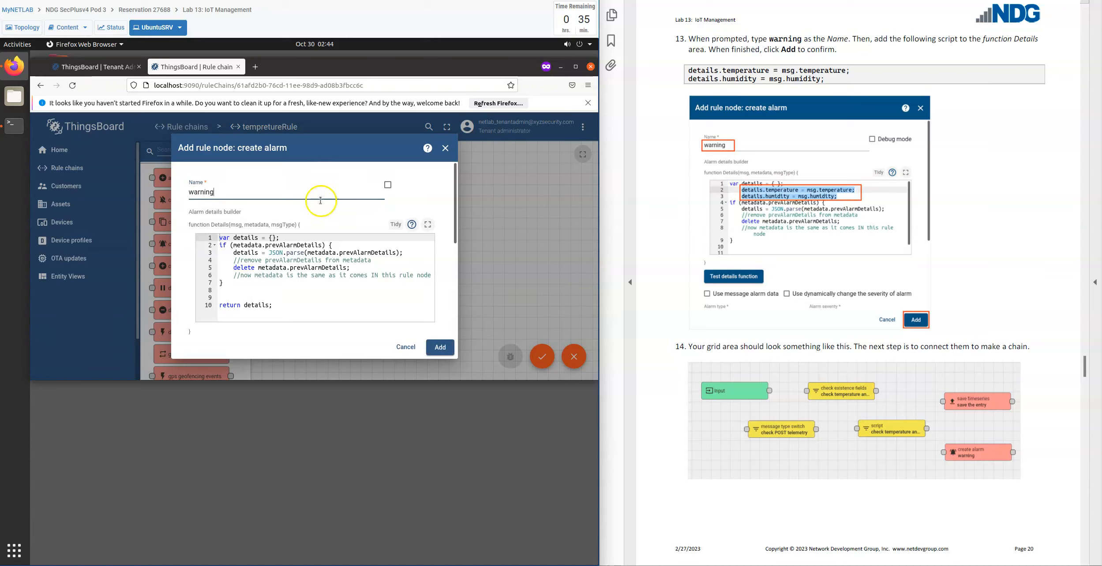
Insert the line "details.temperature = msg.temperature;" below the var details declaration in the alarm details function.
left_click(304, 254)
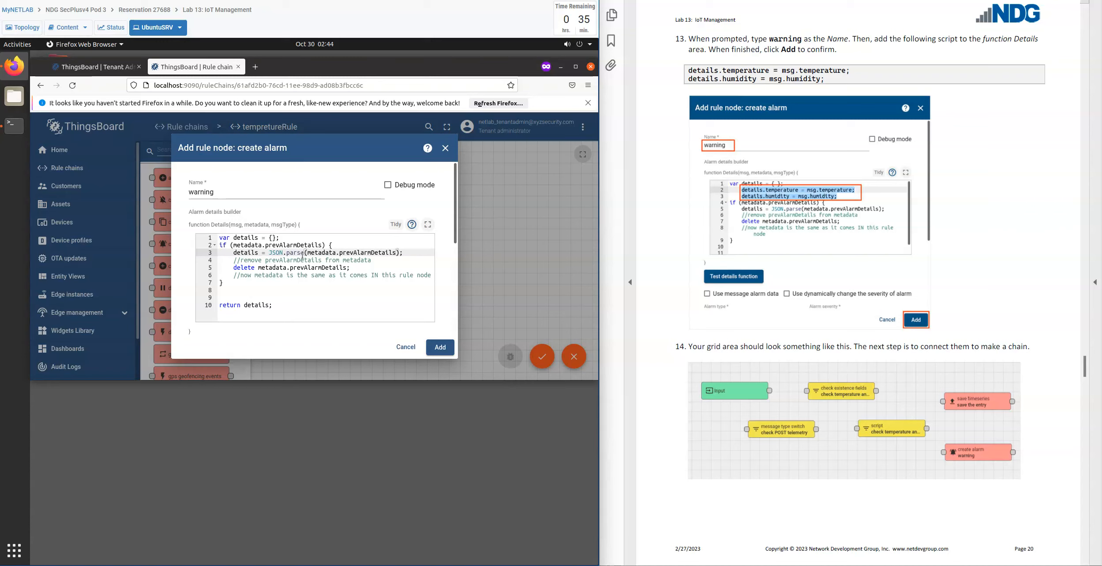
left_click(277, 238)
left_click(312, 236)
type(";")
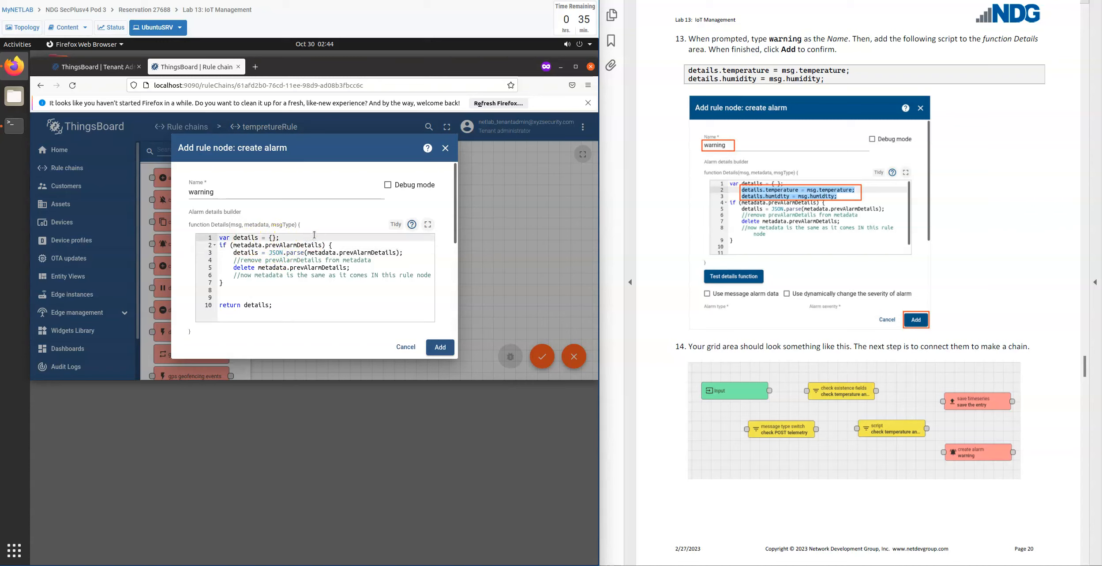
key("Return")
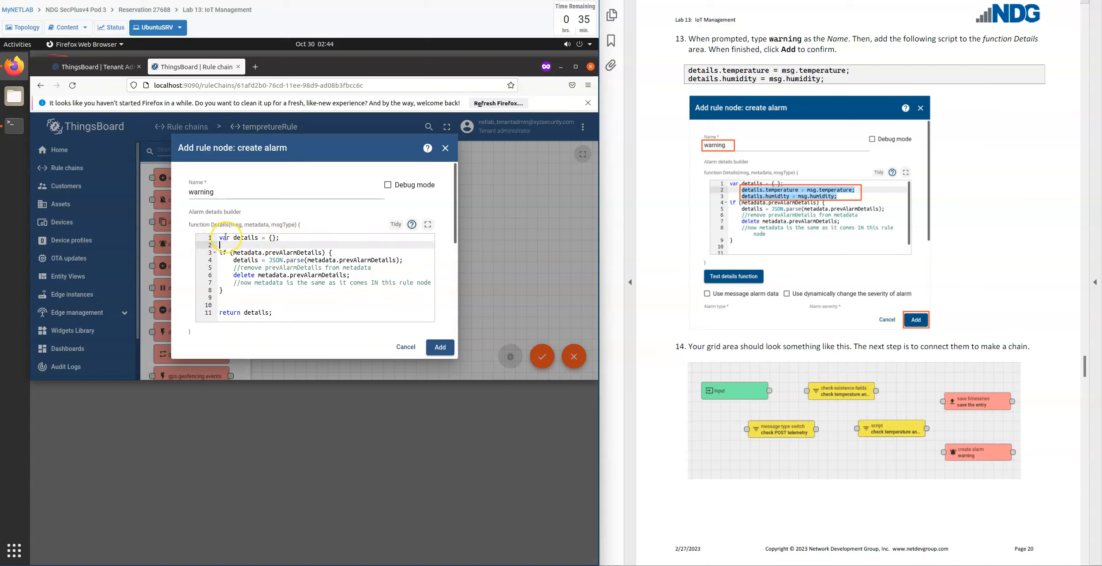
left_click(300, 243)
type("details")
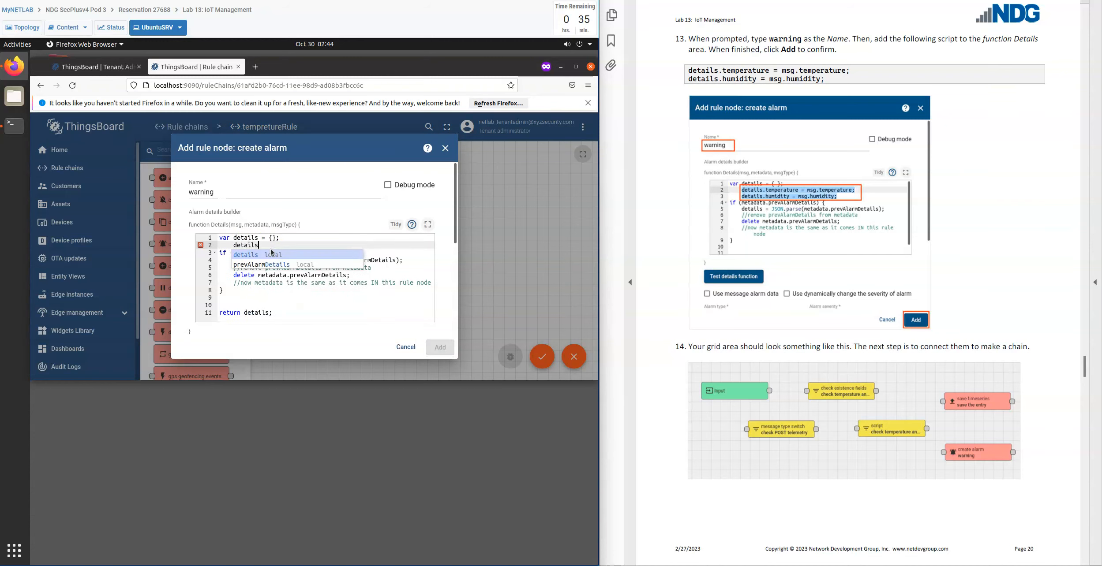
type(".temperature")
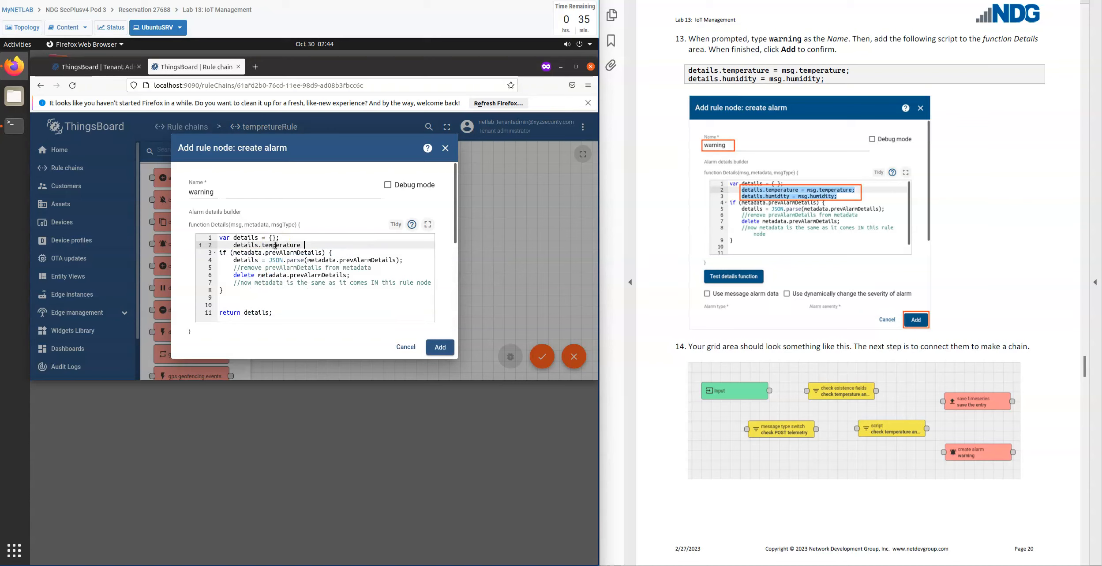
type(" = ")
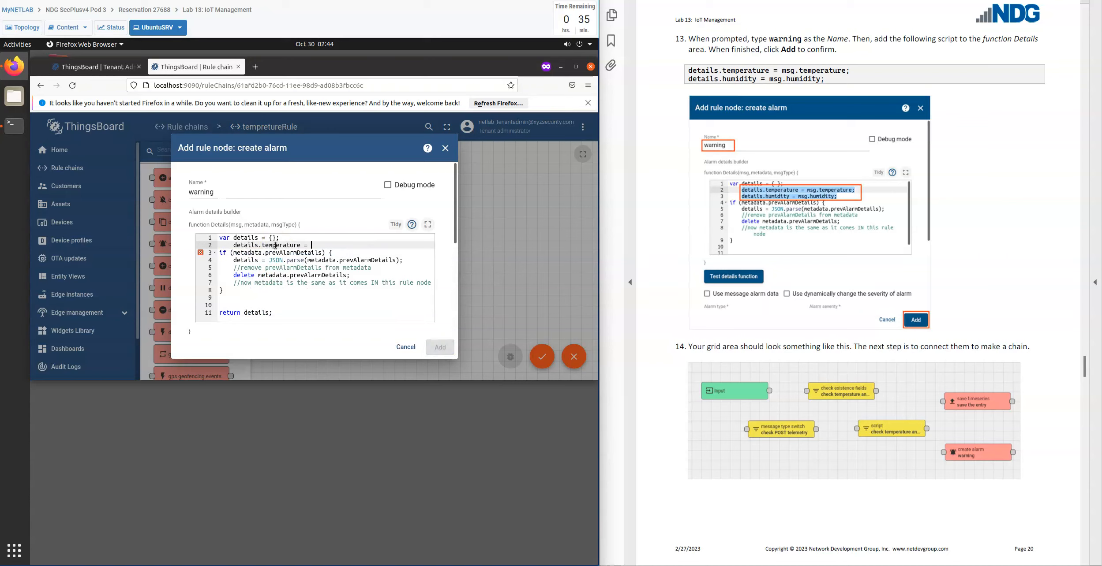
type("msg.")
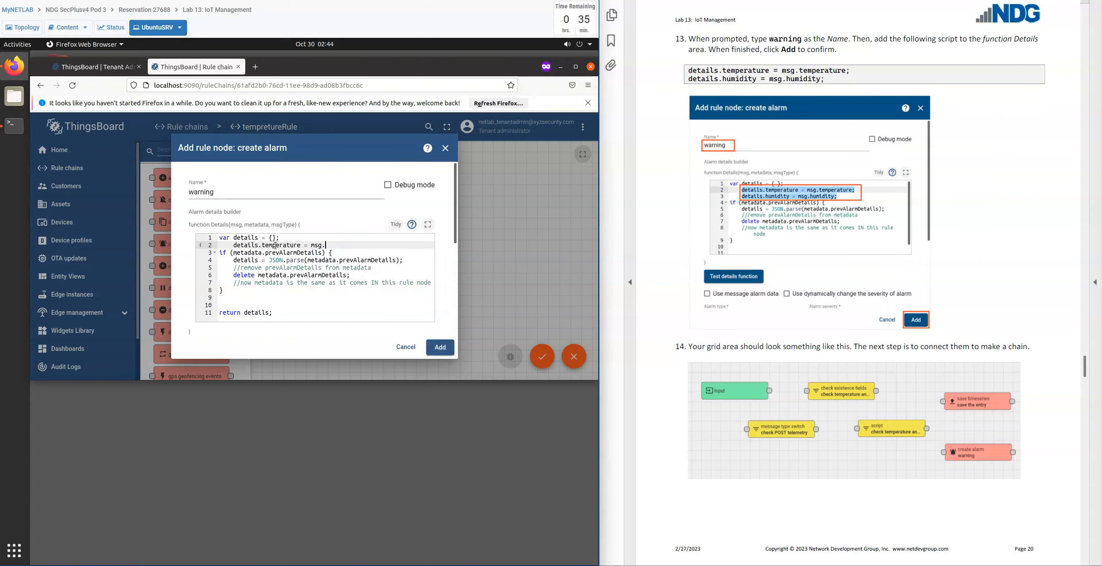
type("tempera")
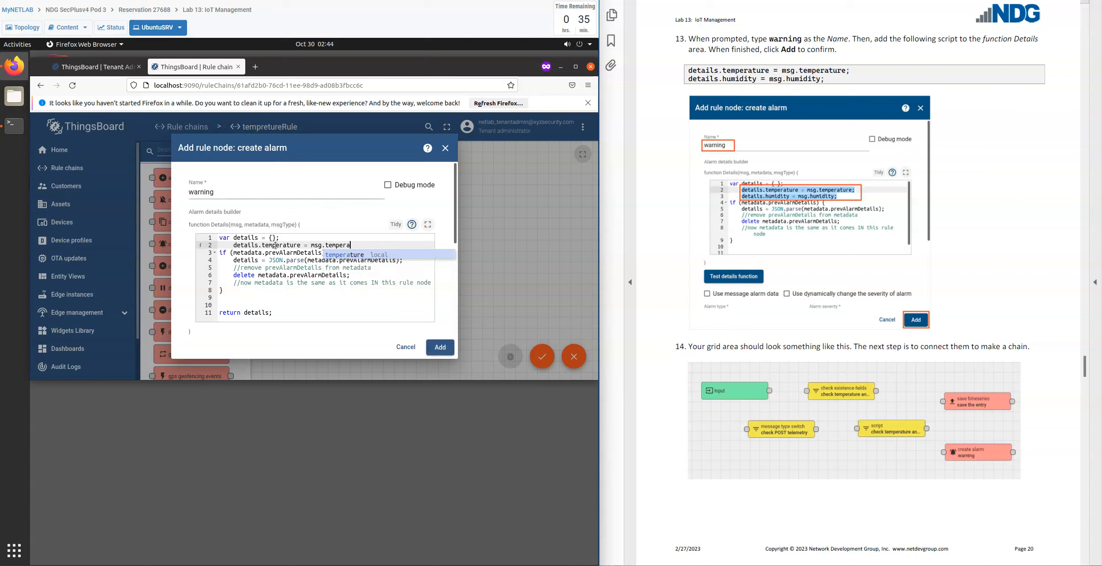
type("e;")
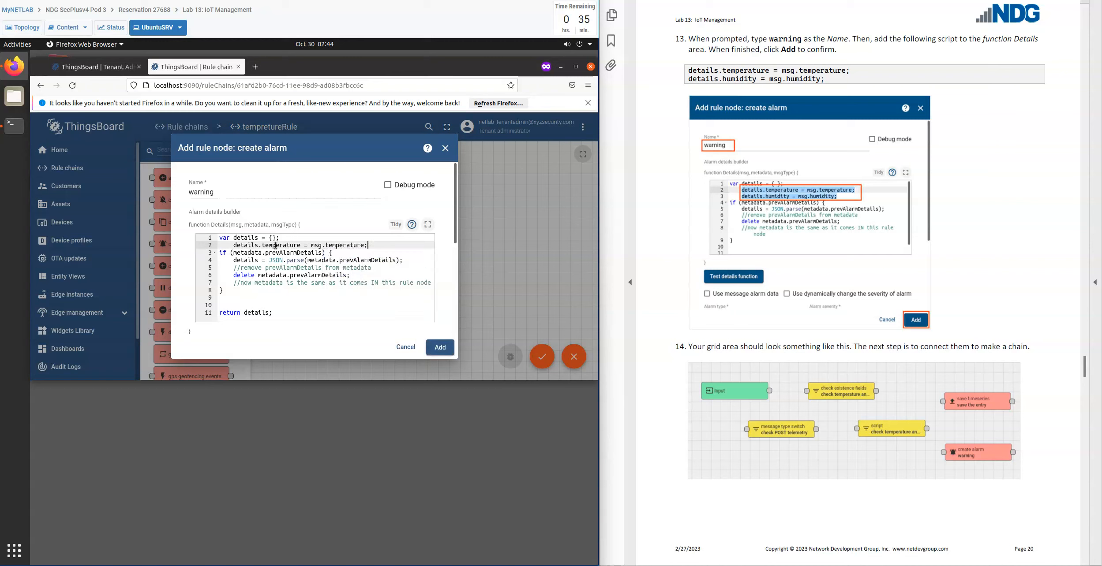
Add the line "details.humidity = msg.humidity;" directly below the temperature assignment in the details function.
key("Return")
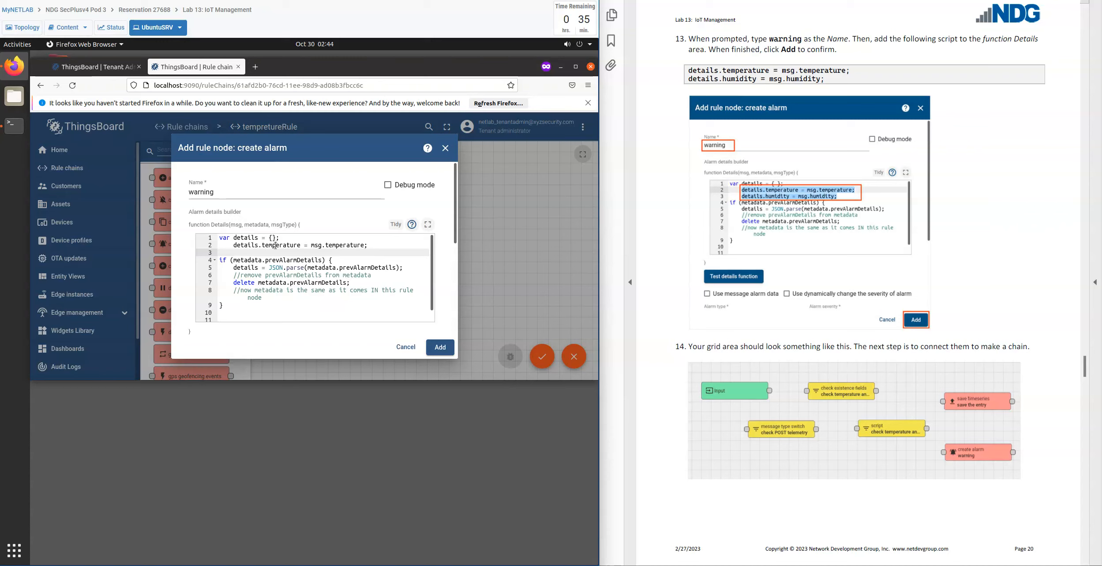
type("detail")
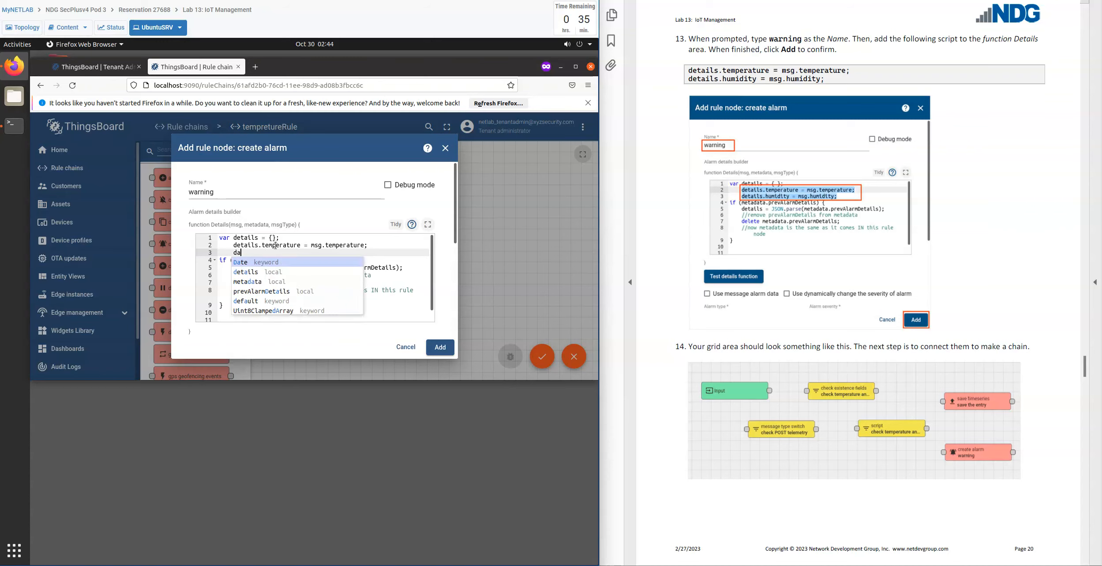
type("s.humid")
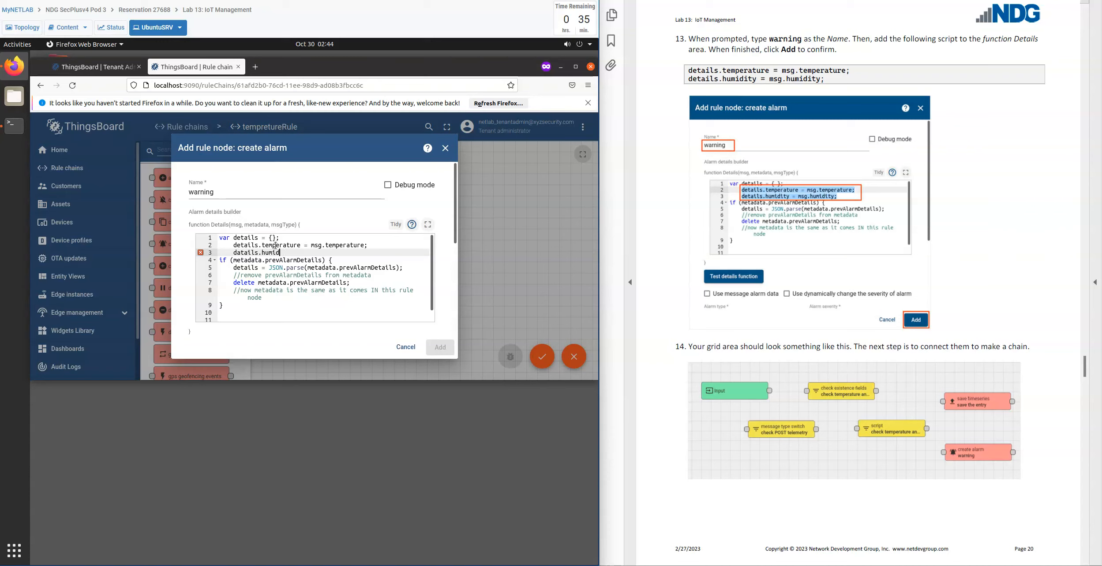
type("yt = msg.humidiit")
key("BackSpace")
key("BackSpace")
key("BackSpace")
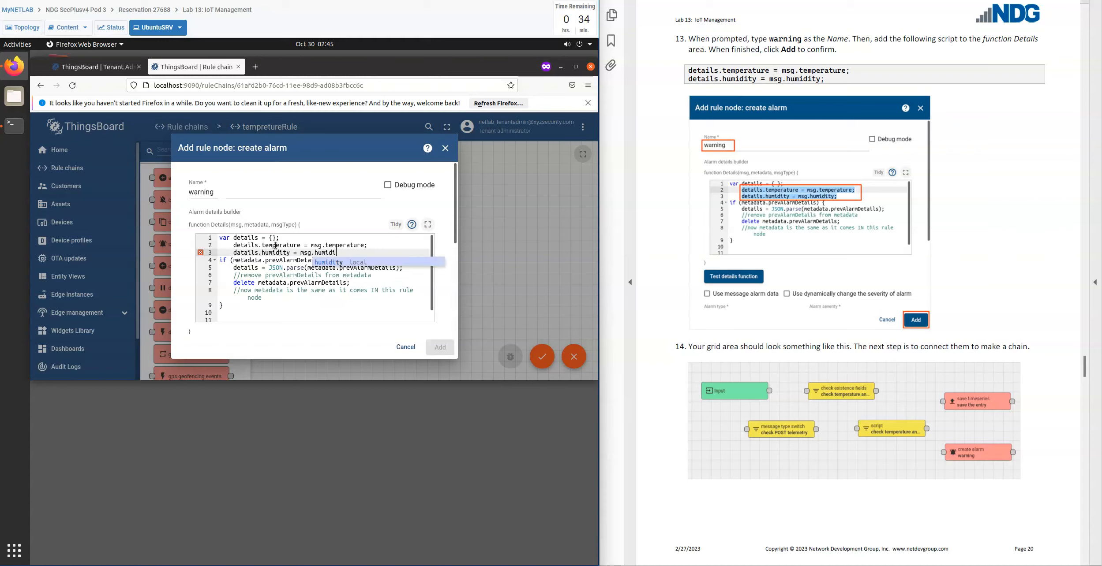
type("ty;")
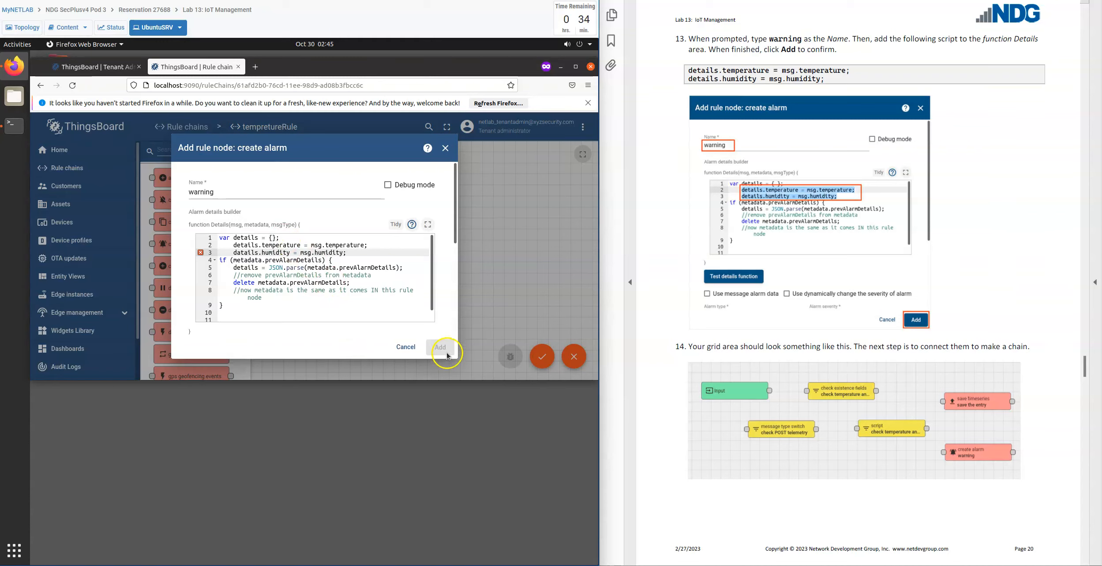
Correct the misspelled "datails" to "details" in the humidity line and add the create alarm node to the rule chain.
left_click(349, 275)
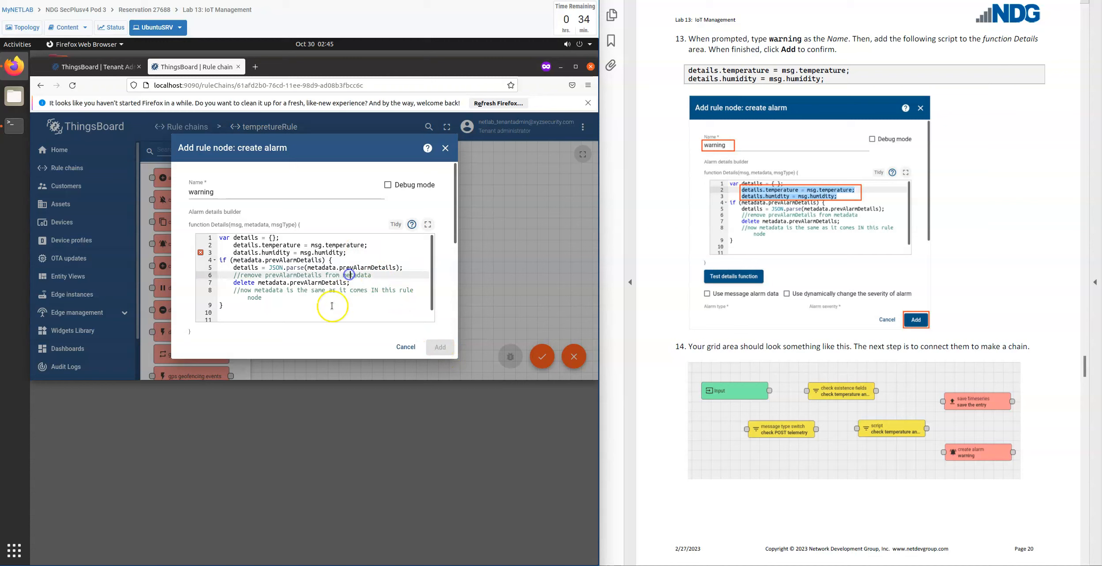
left_click(315, 319)
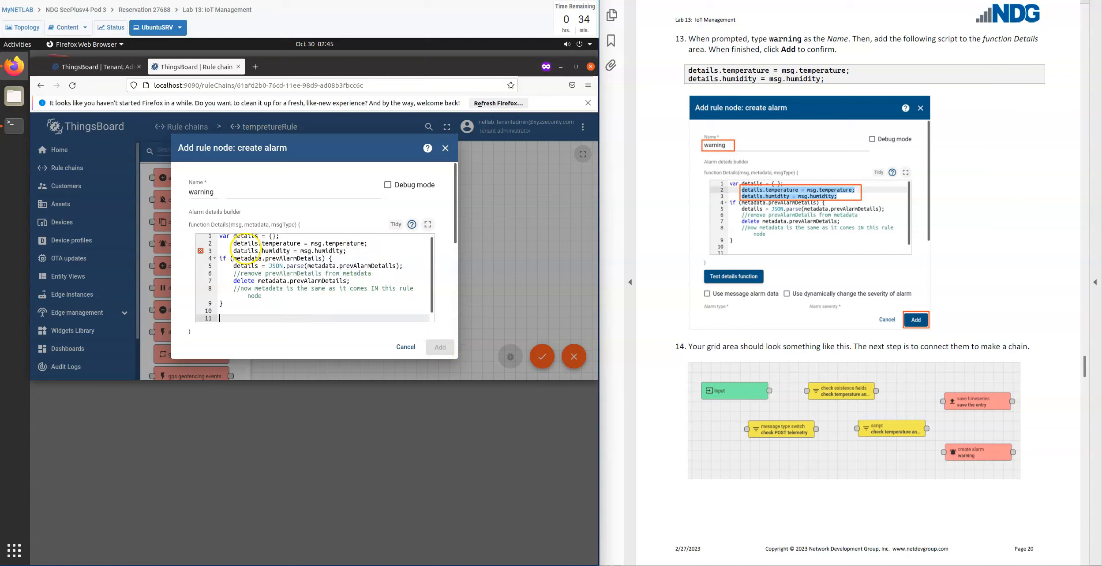
left_click(246, 250)
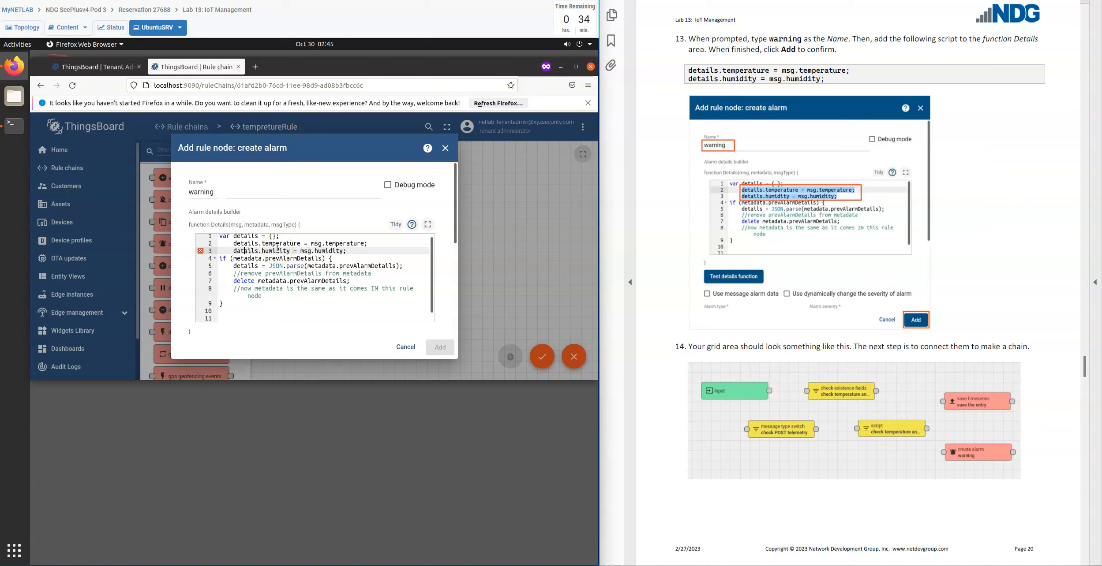
key("BackSpace")
type("e")
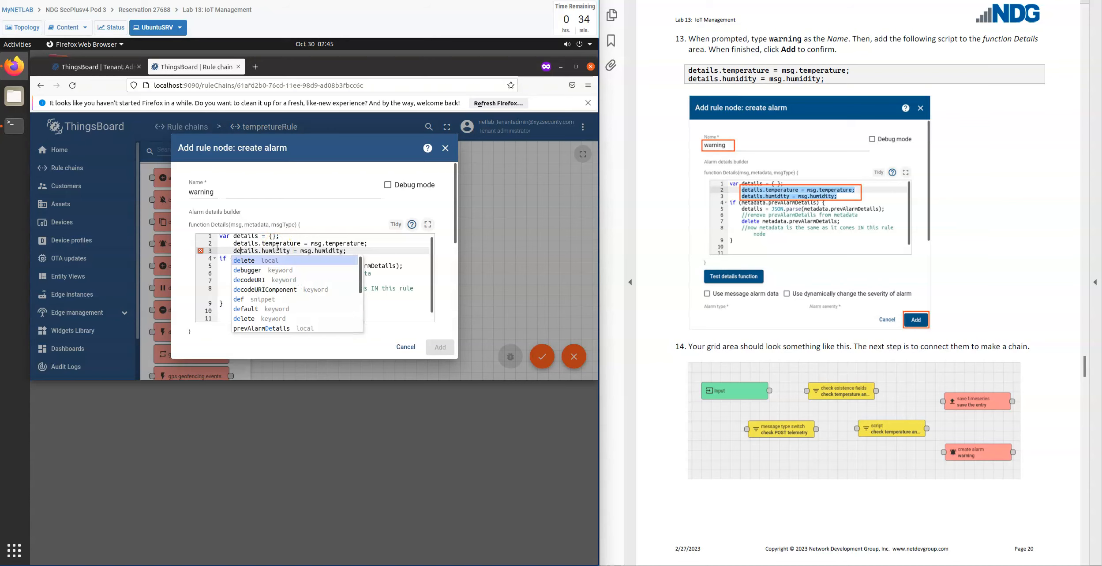
left_click(396, 251)
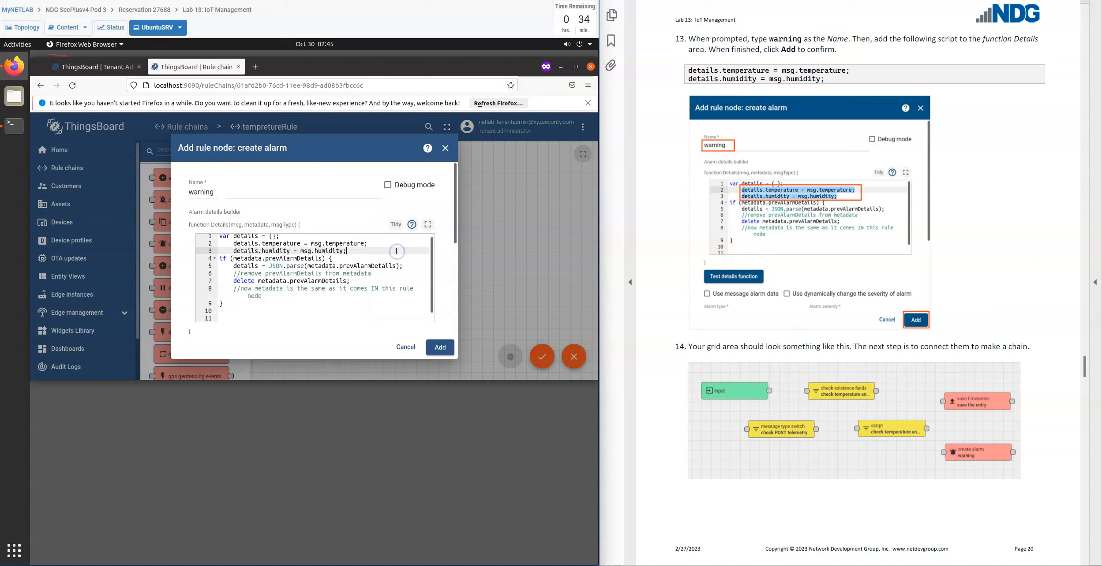
left_click(441, 349)
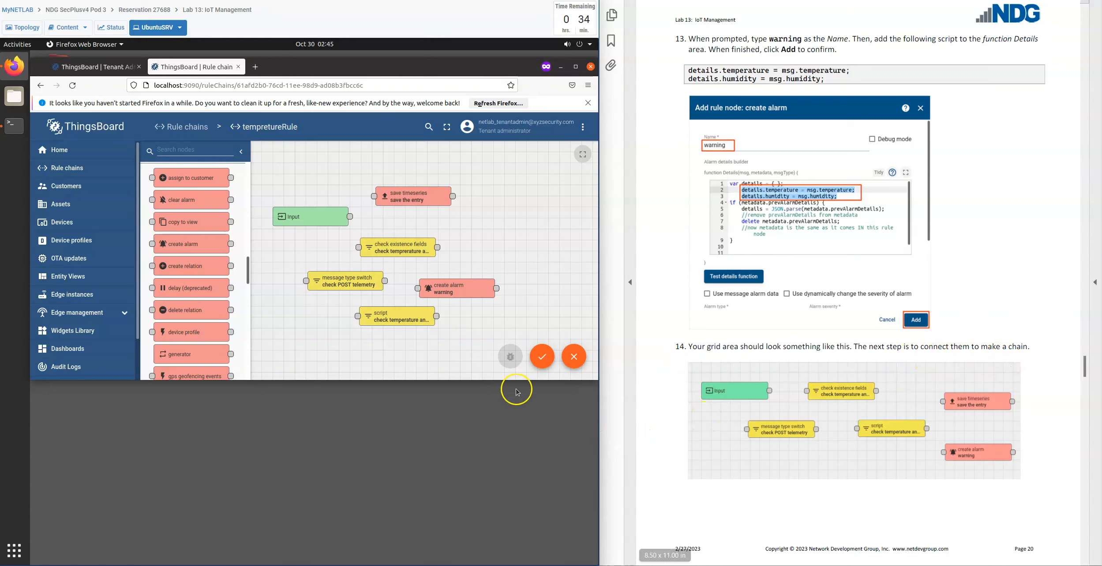
Arrange the nodes with check existence fields beside Input, message type switch and script in the row below, and both action nodes on the far right.
left_click_drag(419, 204, 550, 213)
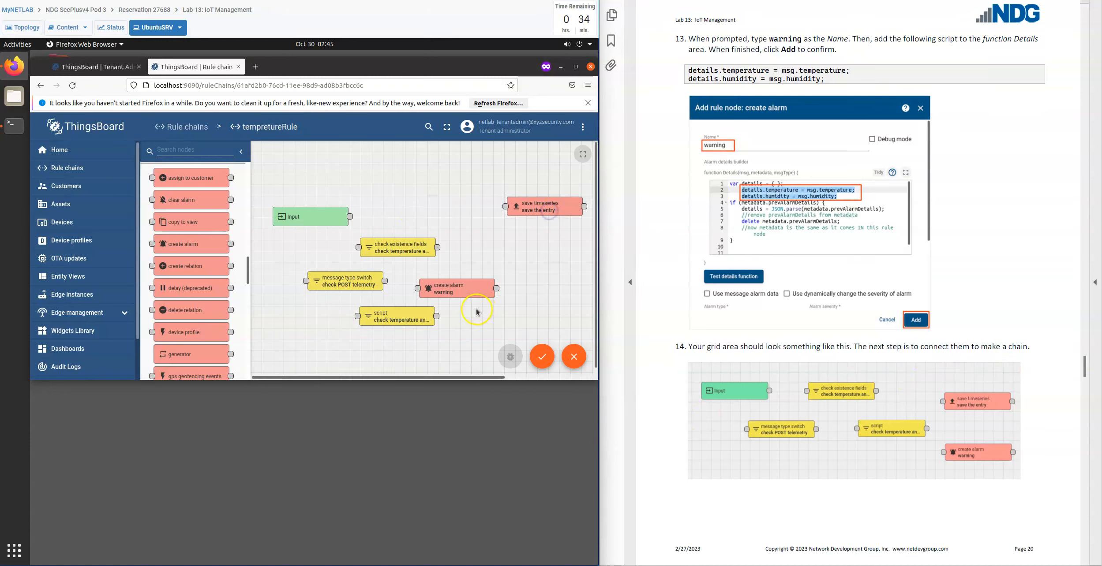
left_click_drag(465, 296, 554, 289)
left_click_drag(386, 250, 405, 217)
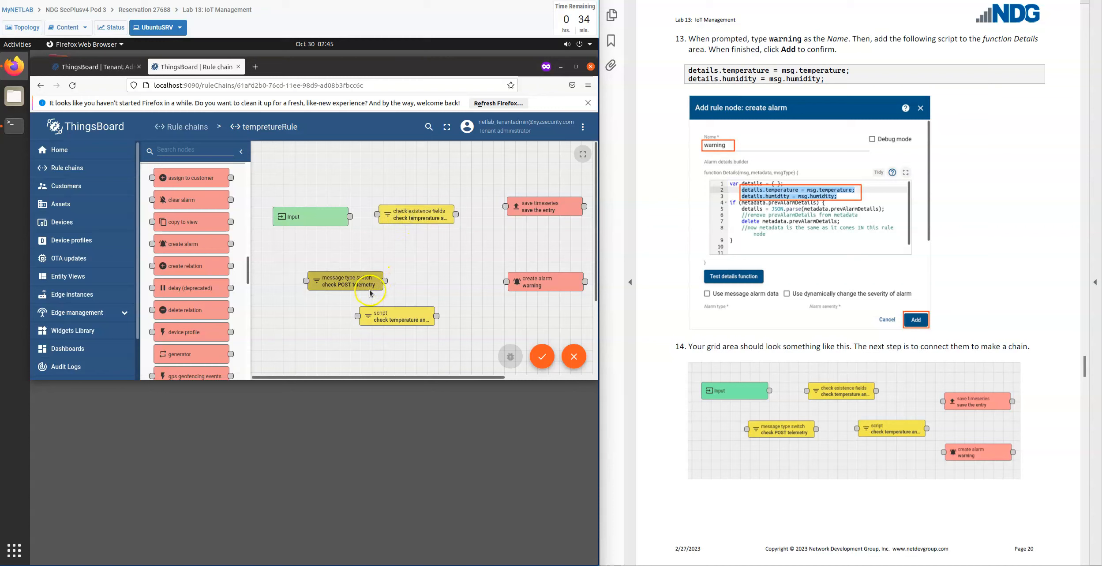
left_click_drag(371, 293, 354, 272)
left_click_drag(389, 324, 433, 272)
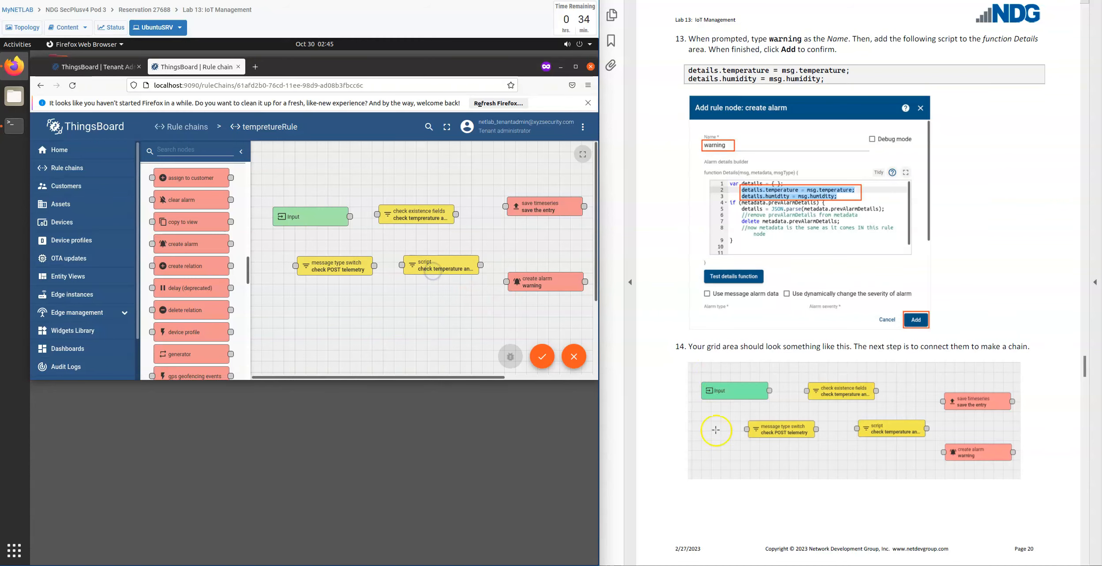
Link the Input node's output to the input of the message type switch node.
scroll(706, 466, "down", 4)
scroll(698, 466, "down", 6)
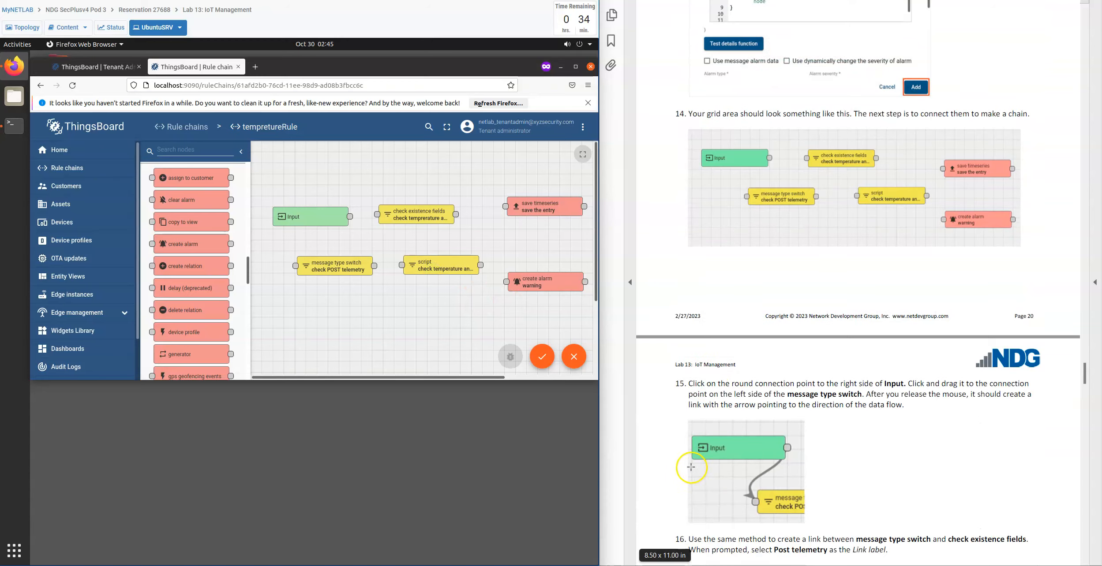
scroll(659, 465, "down", 4)
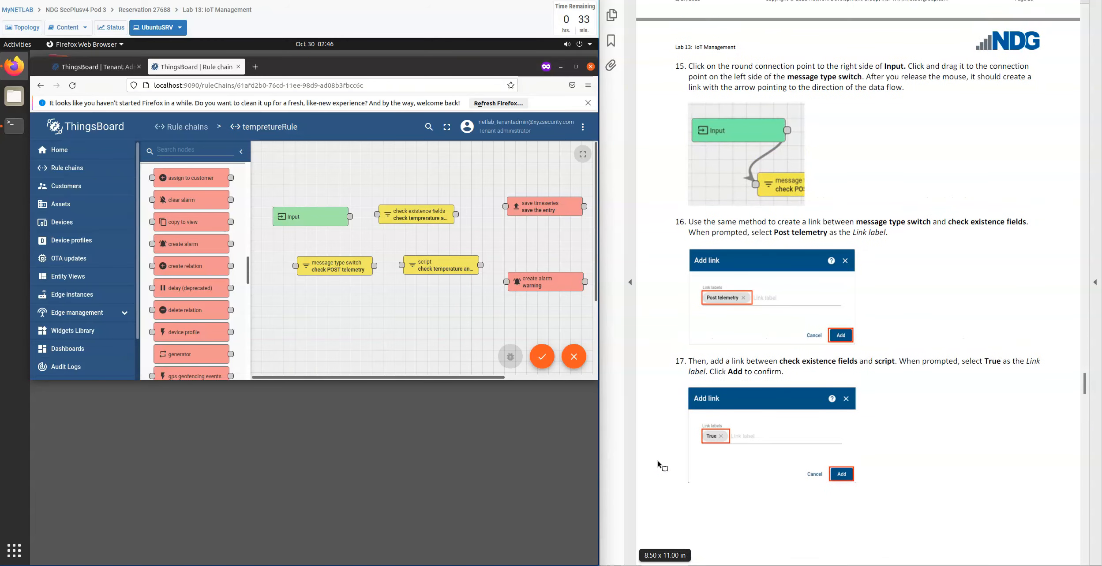
left_click(349, 216)
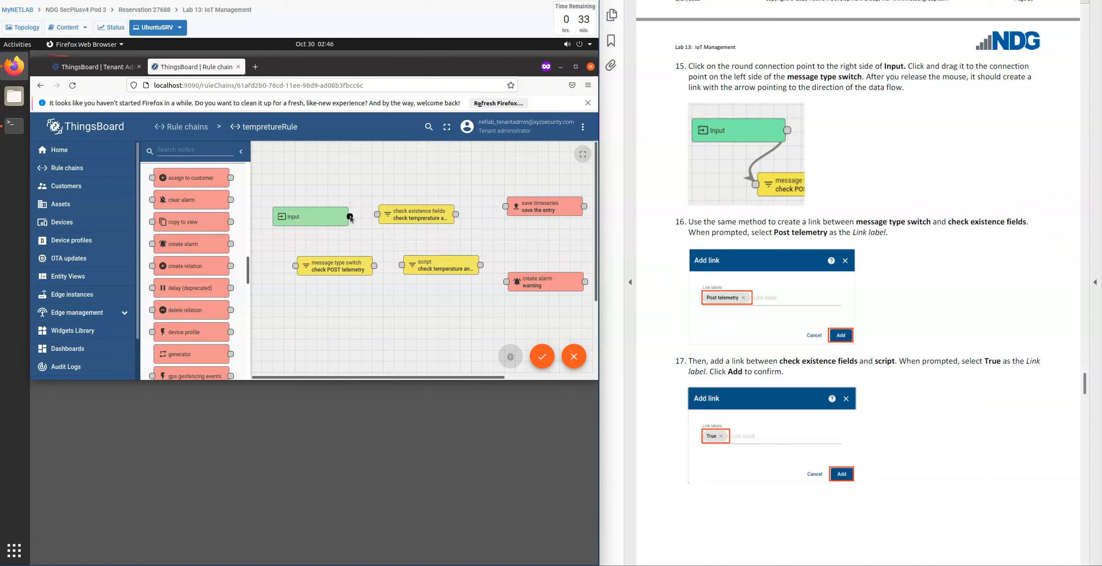
left_click_drag(350, 216, 295, 264)
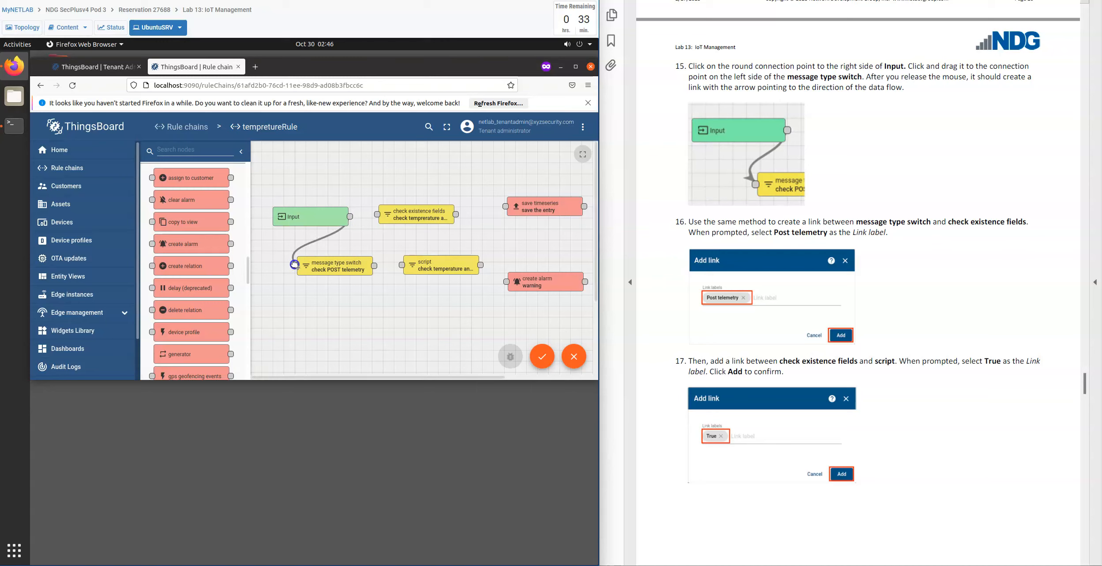
left_click_drag(294, 264, 294, 265)
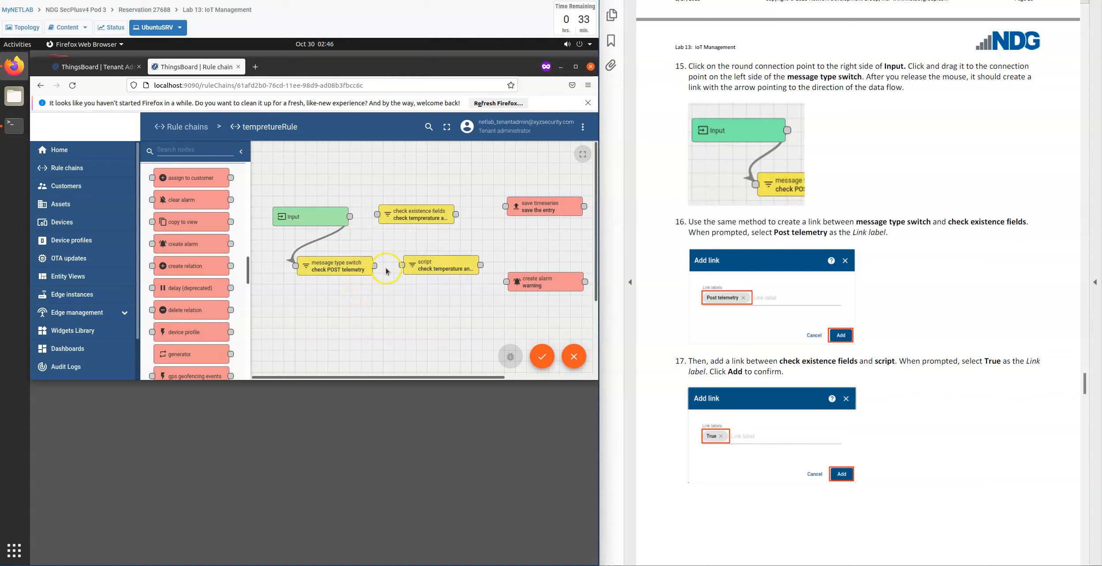
Link the message type switch node to the check existence fields node with the label Post telemetry.
left_click_drag(374, 267, 374, 215)
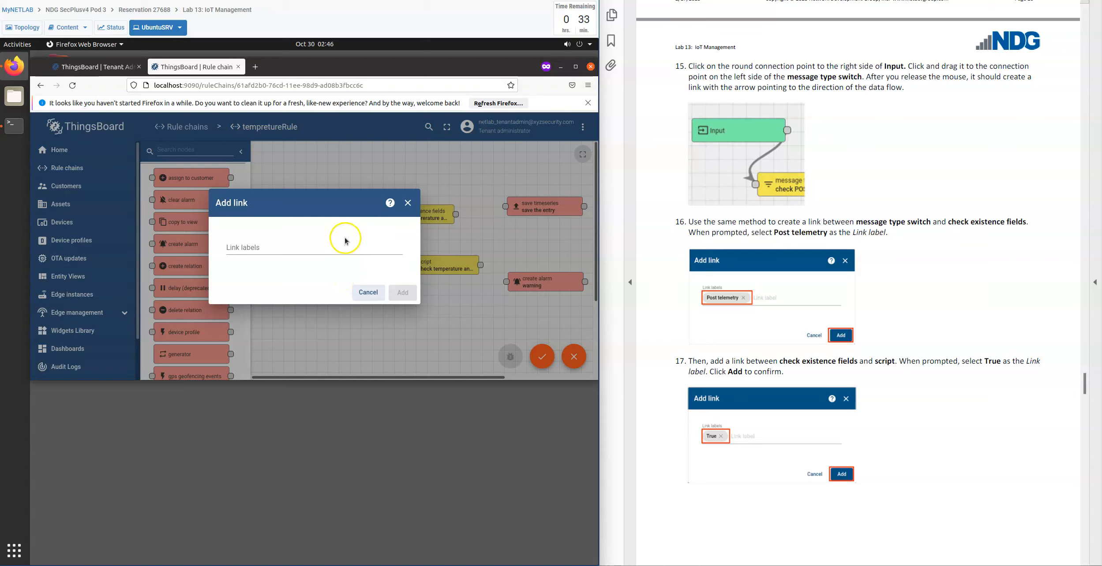
left_click(318, 249)
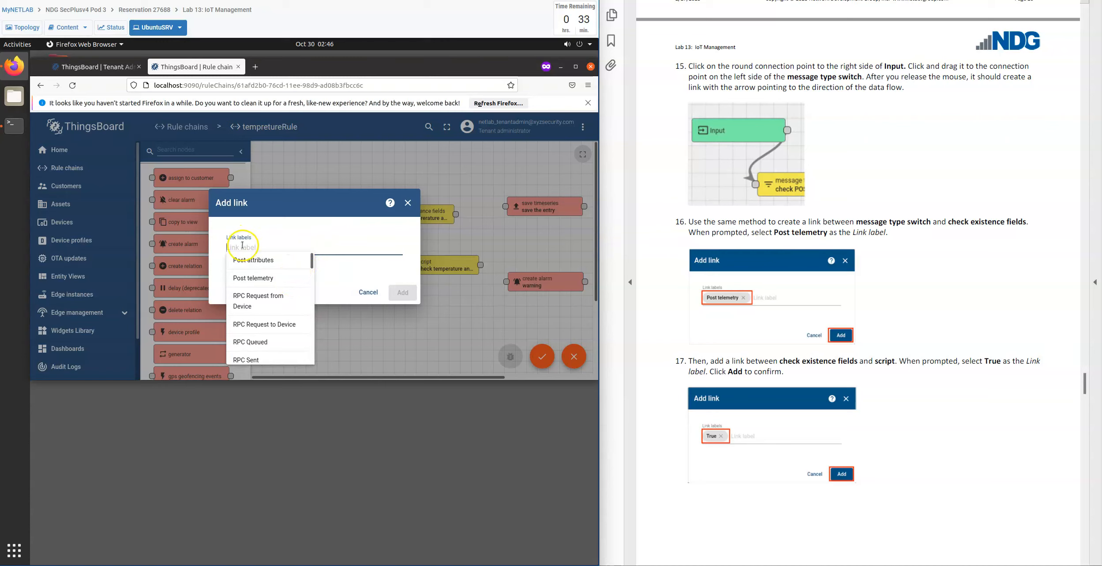
left_click(296, 283)
left_click(261, 281)
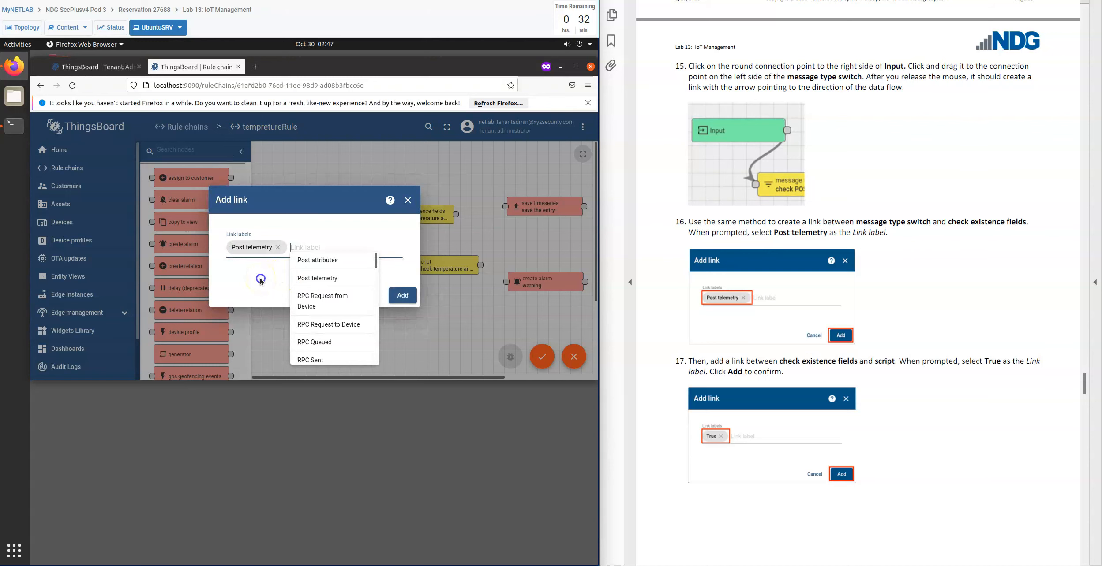
left_click(261, 280)
left_click(405, 296)
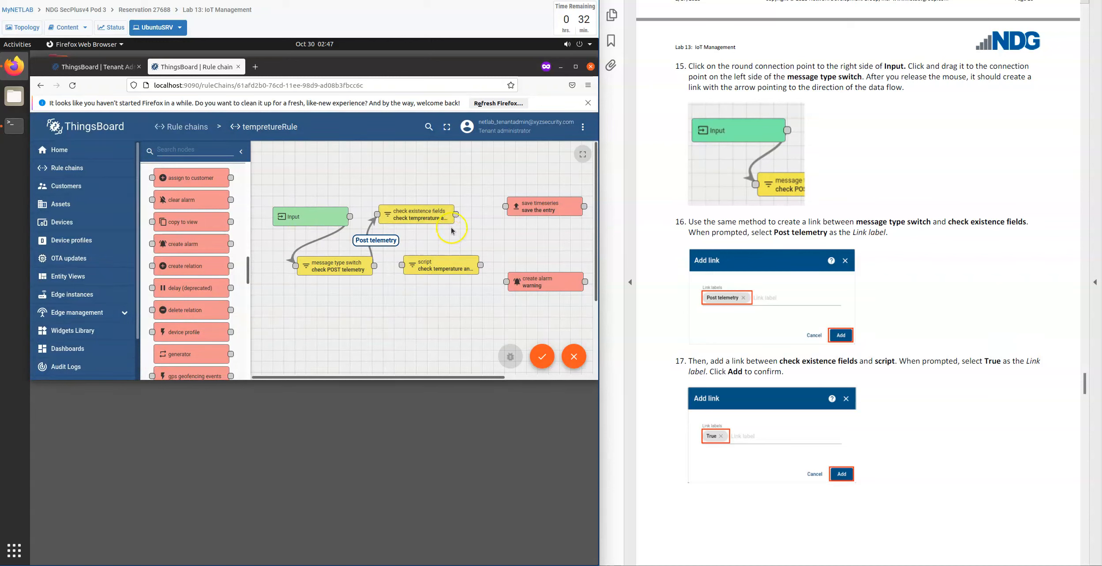
Link the check existence fields node to the script node with the label True.
left_click(456, 215)
left_click_drag(458, 215, 401, 264)
left_click(321, 249)
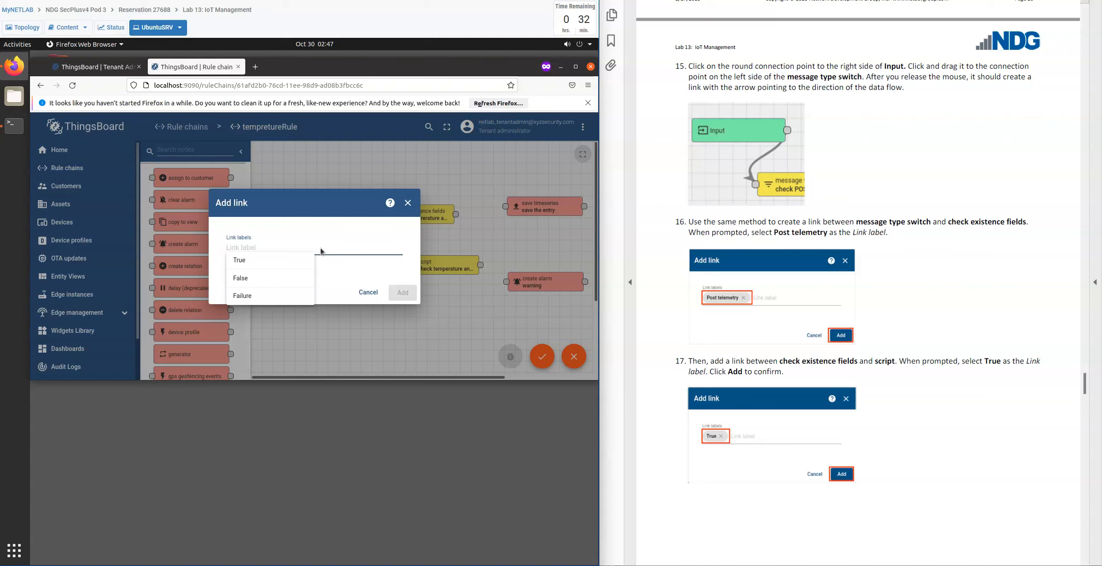
left_click(291, 260)
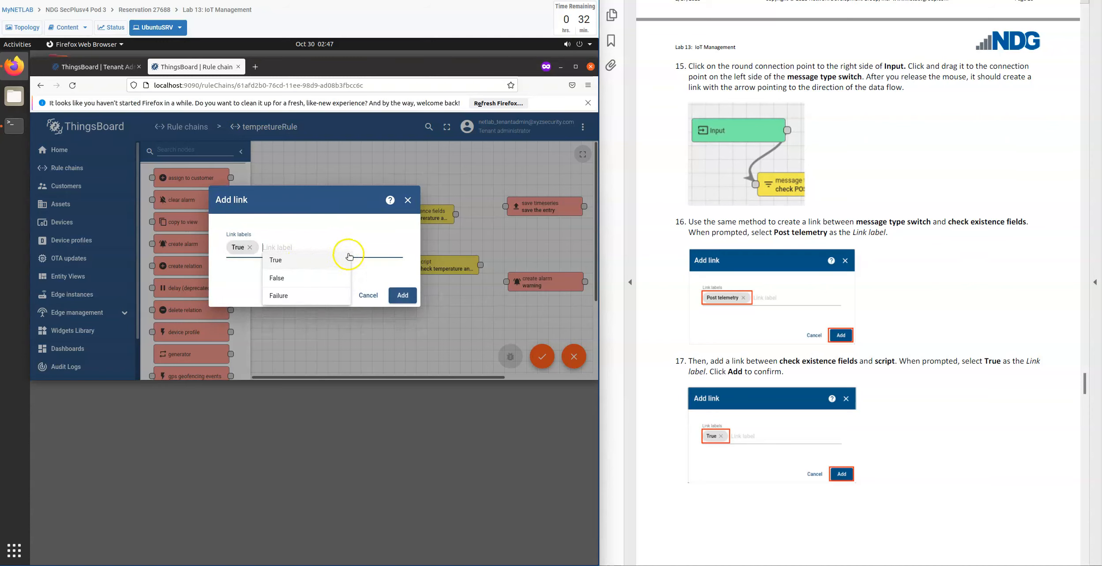
left_click(375, 269)
left_click(403, 295)
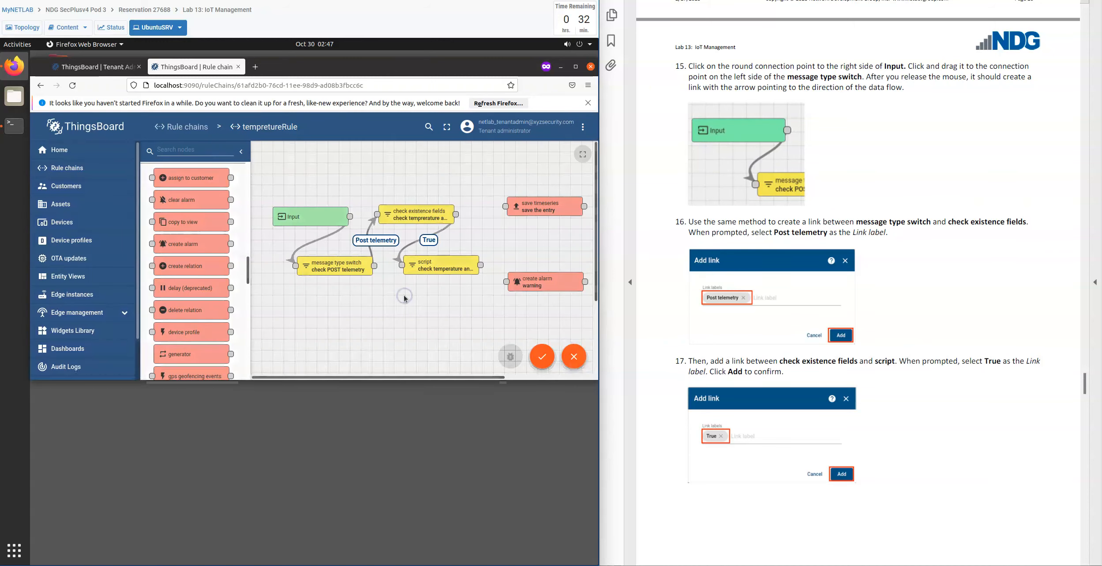
Link the script node to the save timeseries node with the label True.
scroll(662, 430, "down", 10)
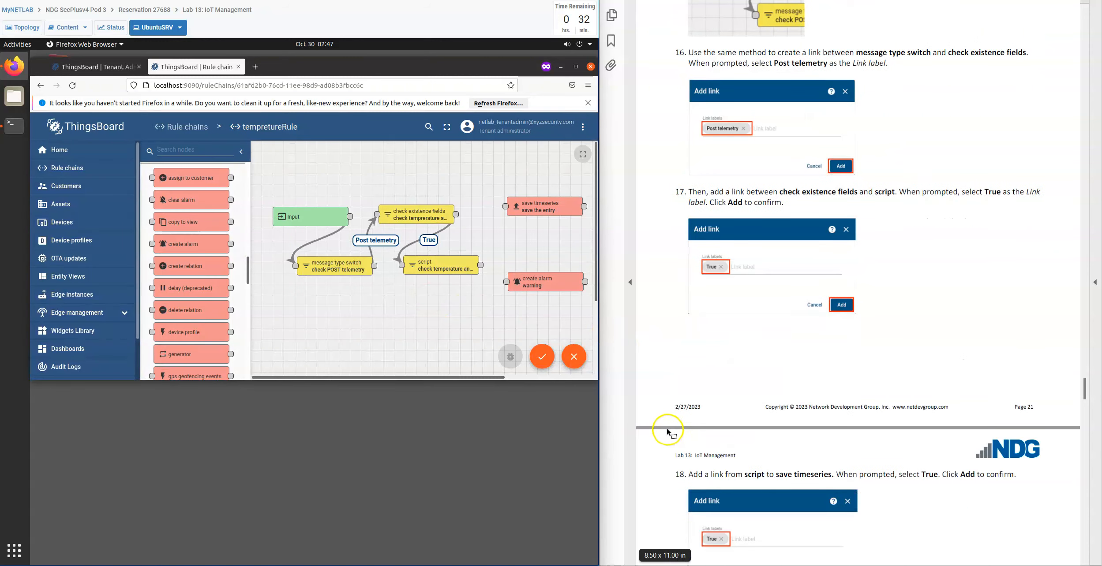
scroll(667, 426, "down", 4)
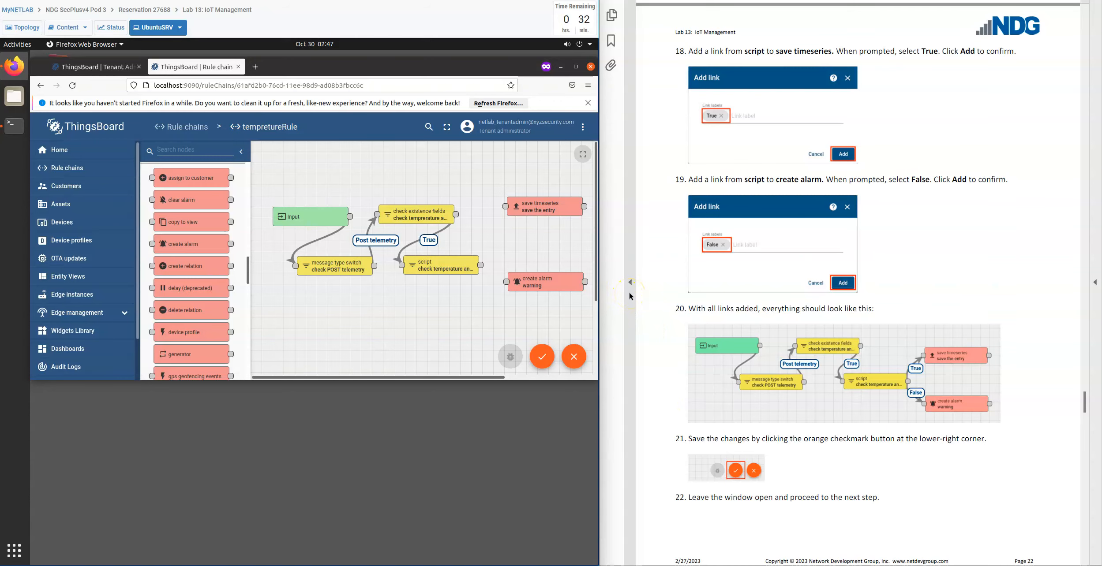
scroll(653, 342, "up", 3)
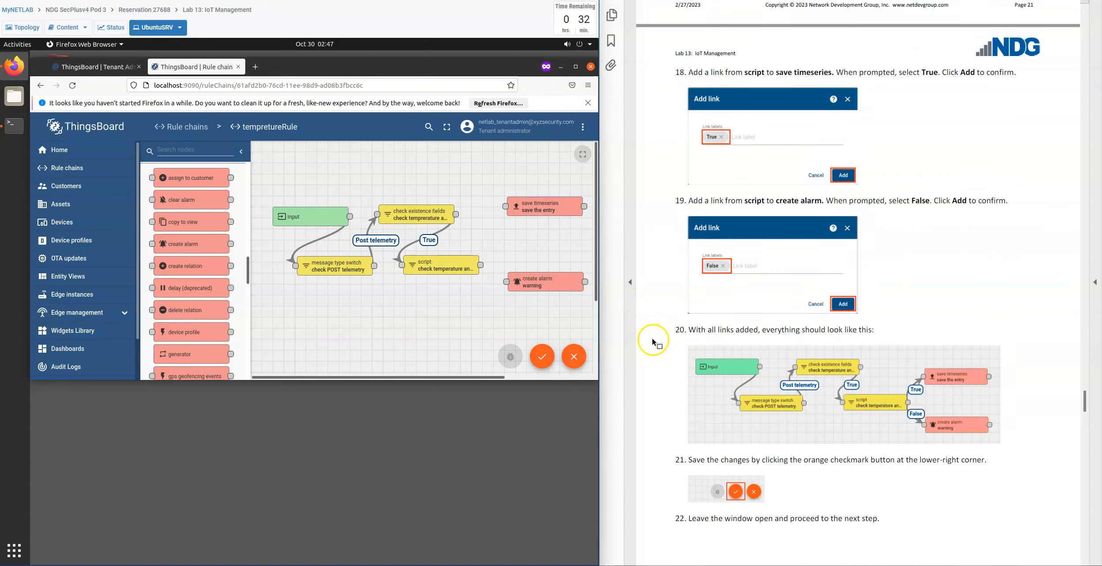
scroll(653, 342, "up", 5)
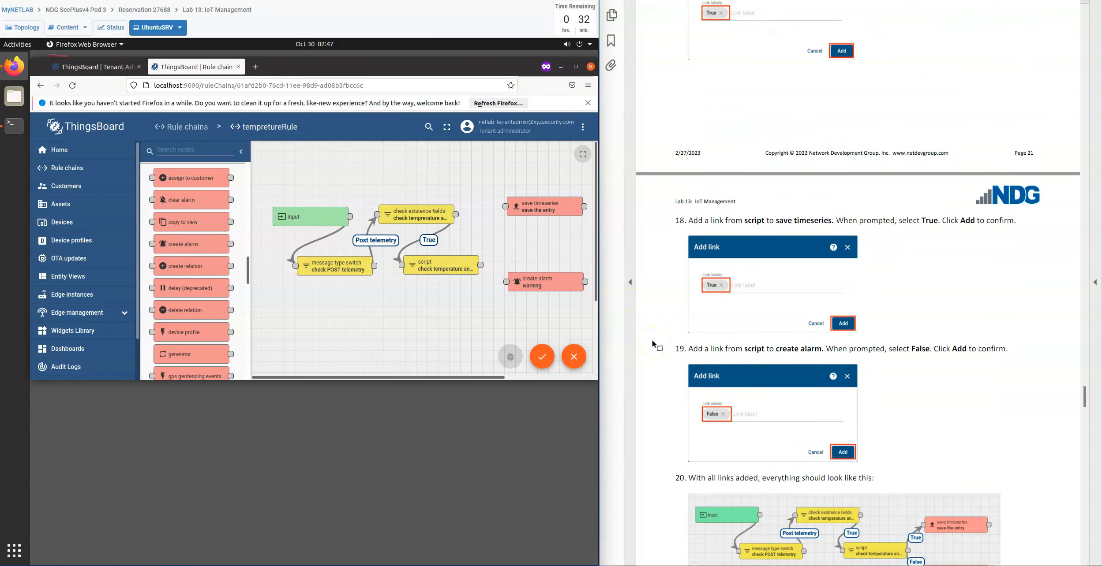
scroll(653, 341, "up", 8)
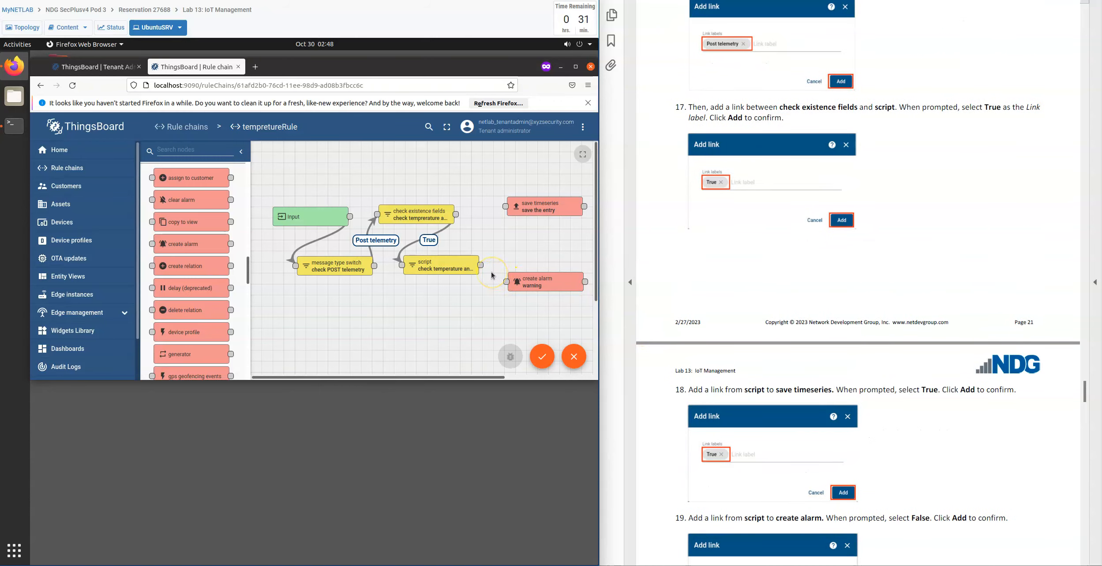
left_click(470, 268)
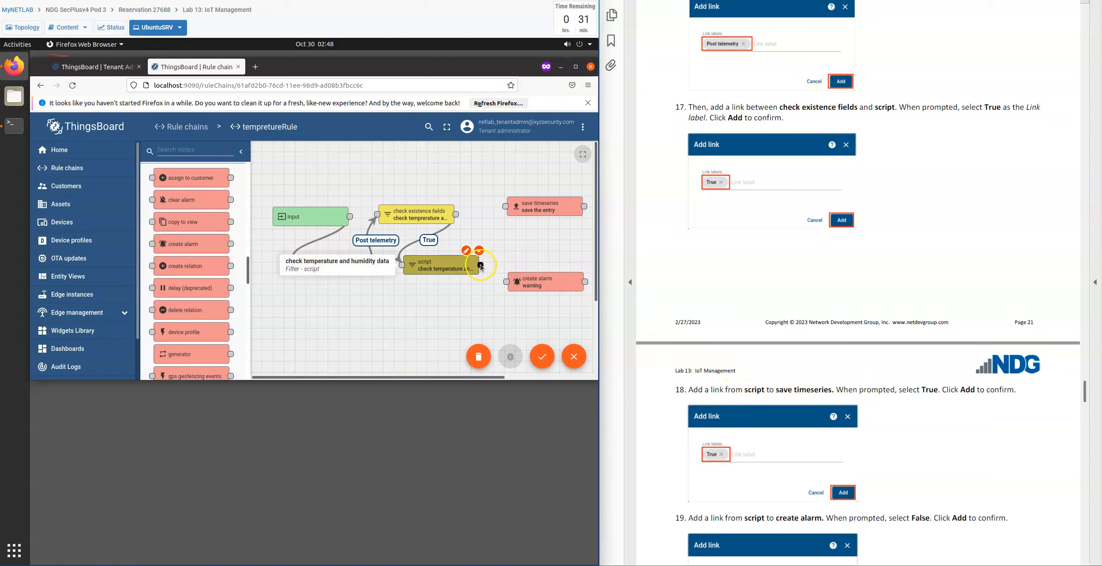
left_click(466, 303)
left_click_drag(481, 265, 506, 211)
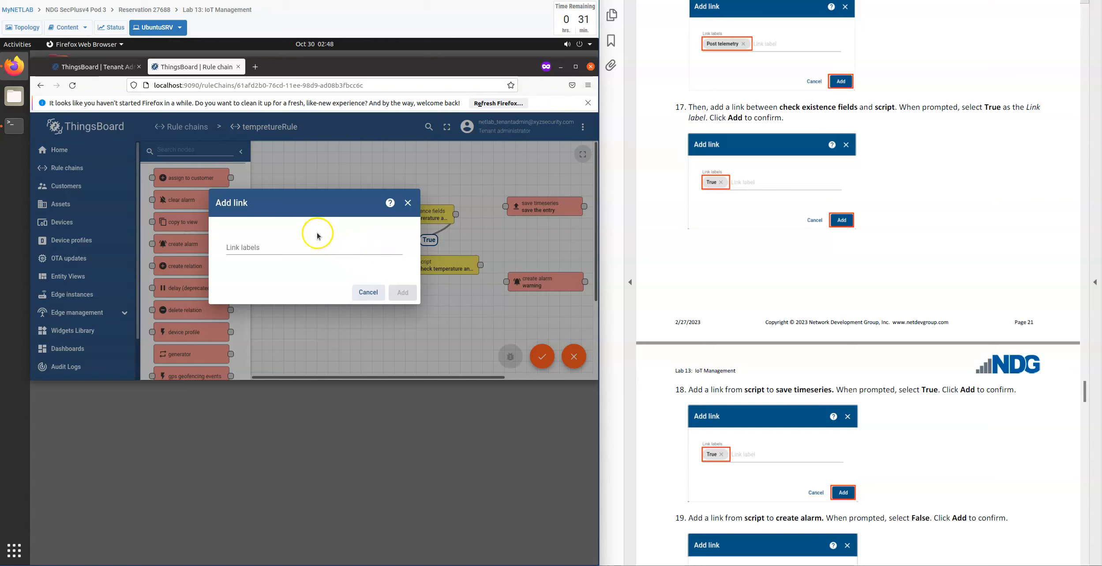
left_click(288, 245)
left_click(256, 260)
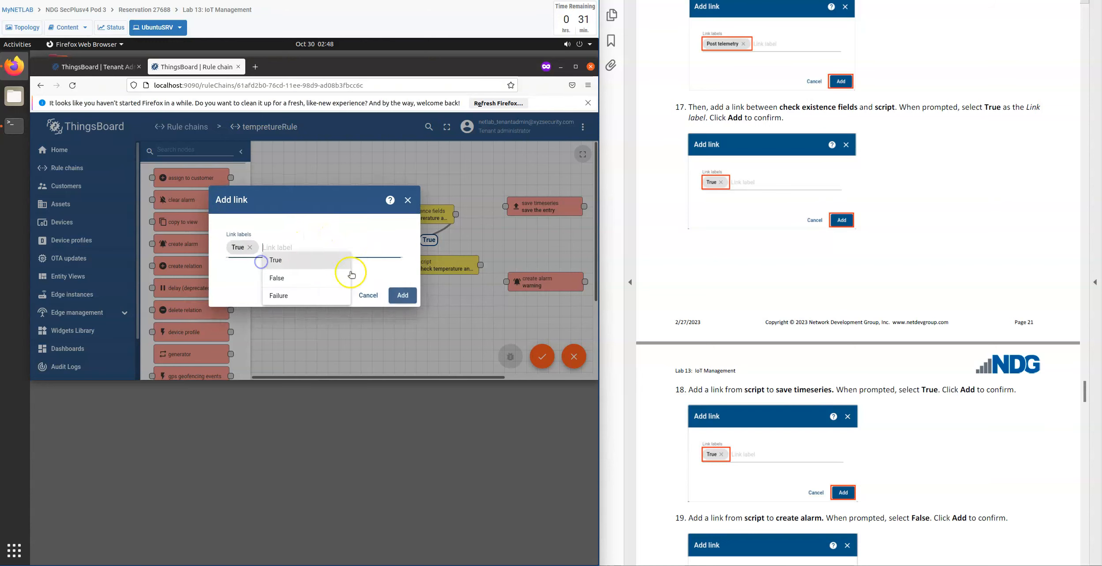
left_click(403, 296)
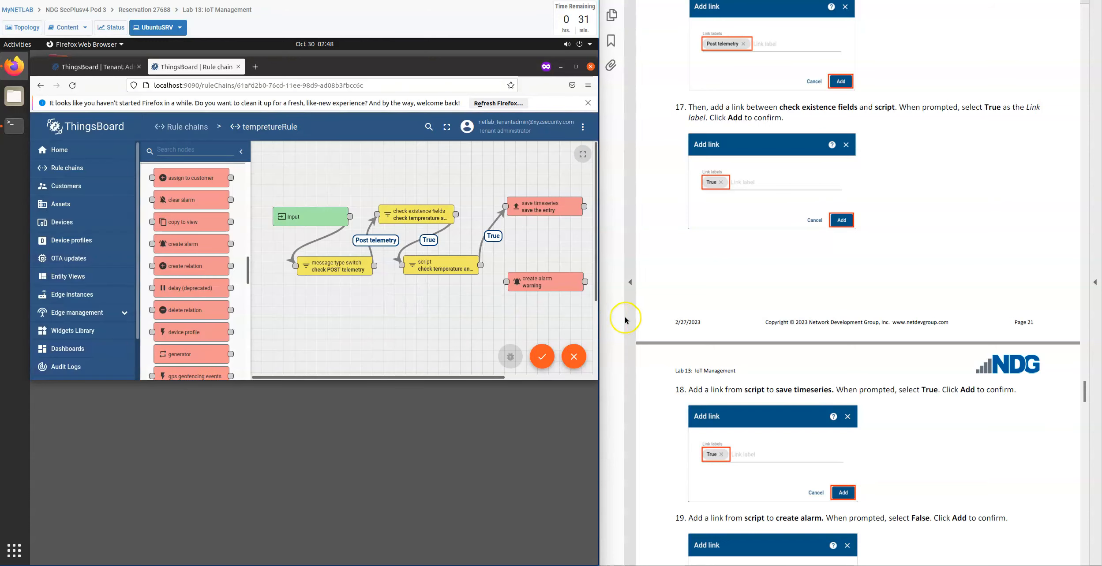
Link the script node to the create alarm node with the label False and save the rule chain.
scroll(648, 388, "down", 3)
scroll(645, 392, "down", 9)
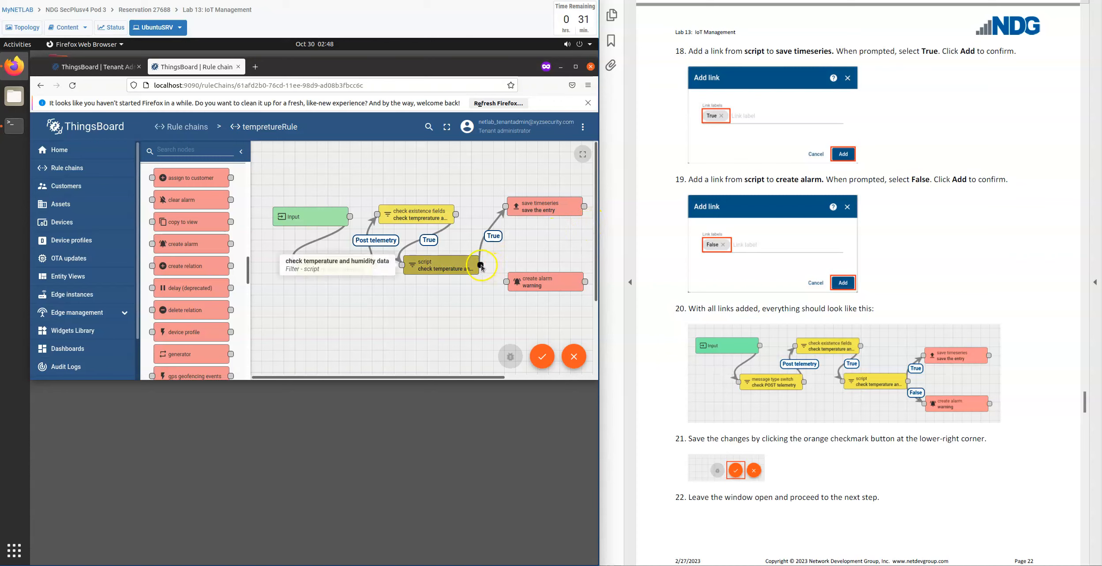
left_click_drag(481, 265, 509, 285)
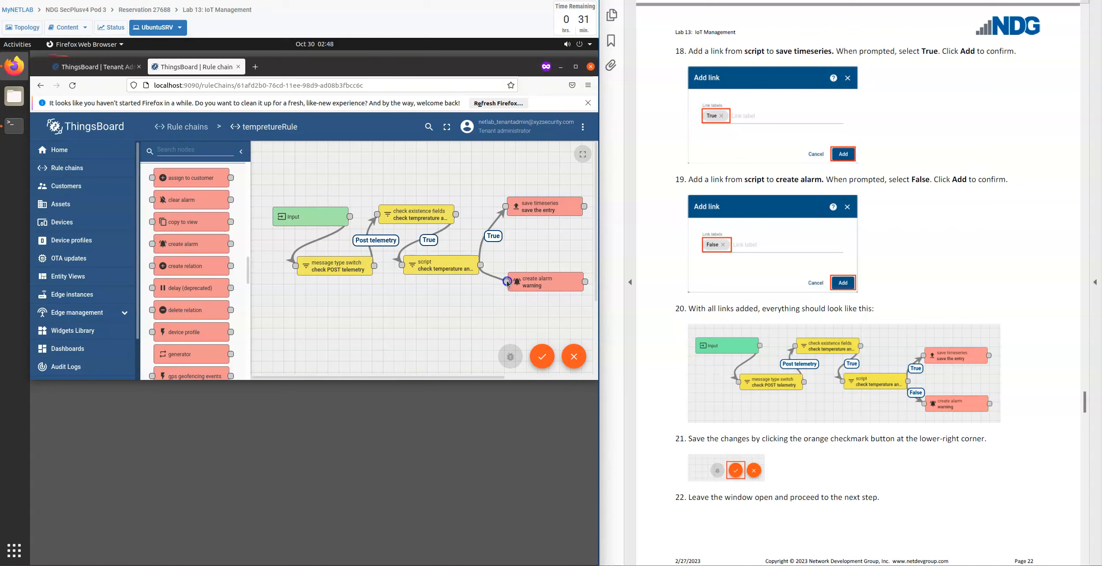
left_click(307, 250)
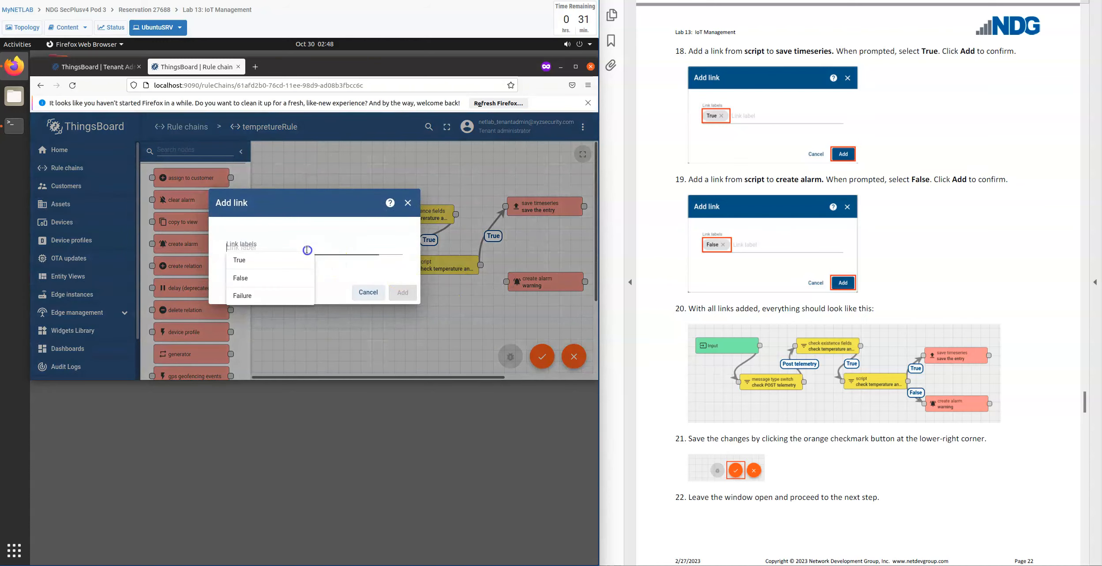
left_click(247, 278)
left_click(402, 293)
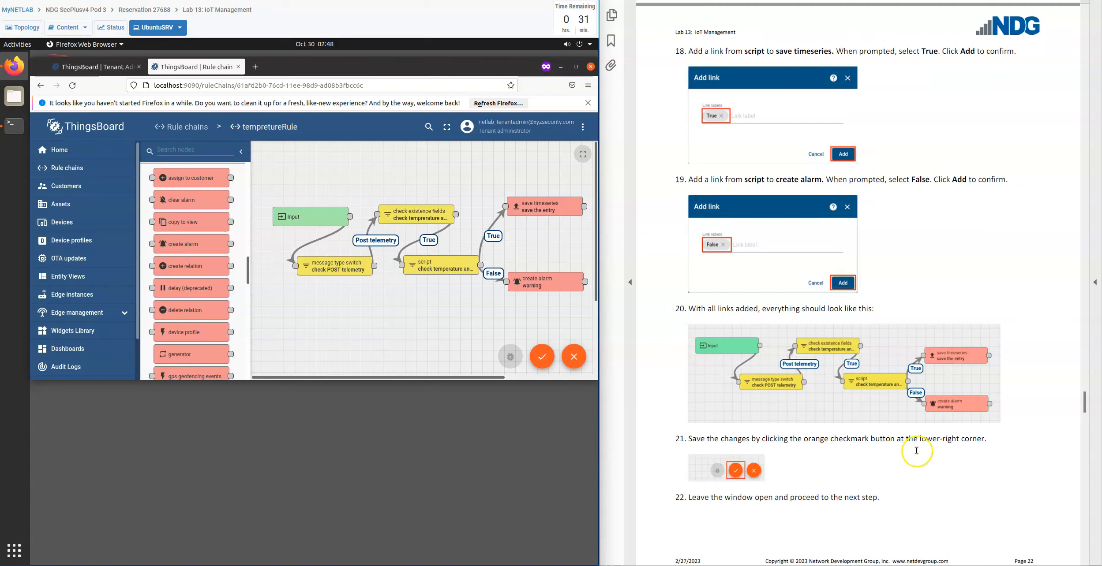
left_click(541, 359)
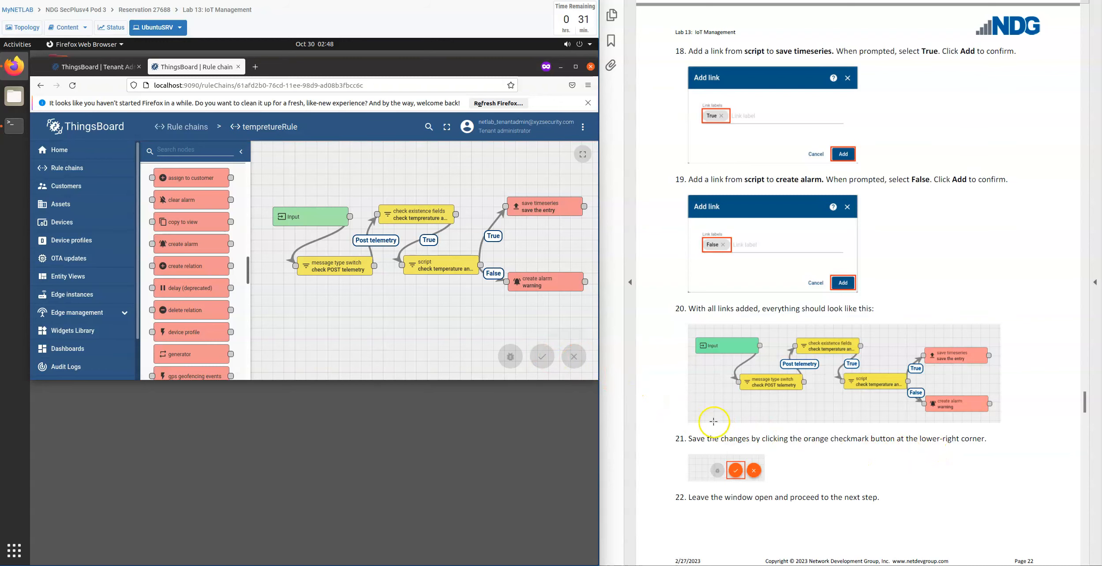
Read the lab instructions in section 2.3, Add New Device, for creating the temperature sensor device.
scroll(659, 433, "down", 5)
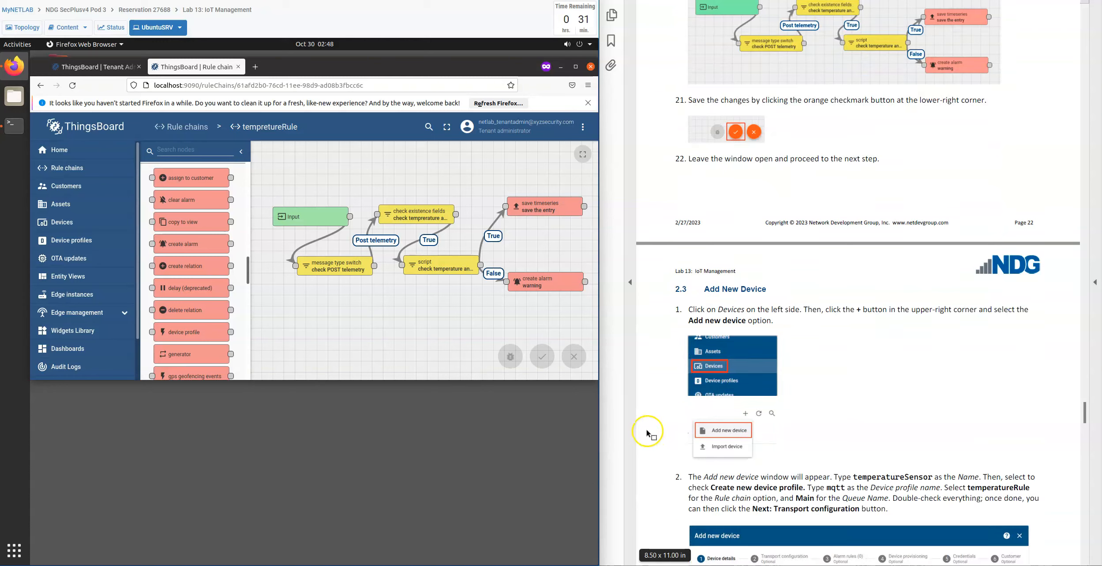
scroll(647, 435, "down", 4)
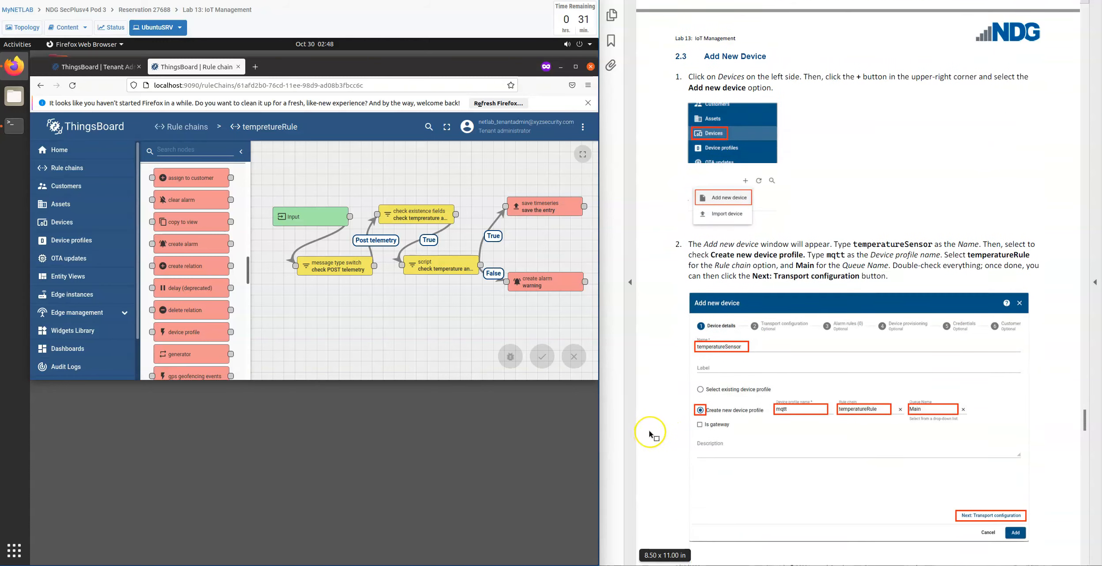
scroll(650, 436, "down", 1)
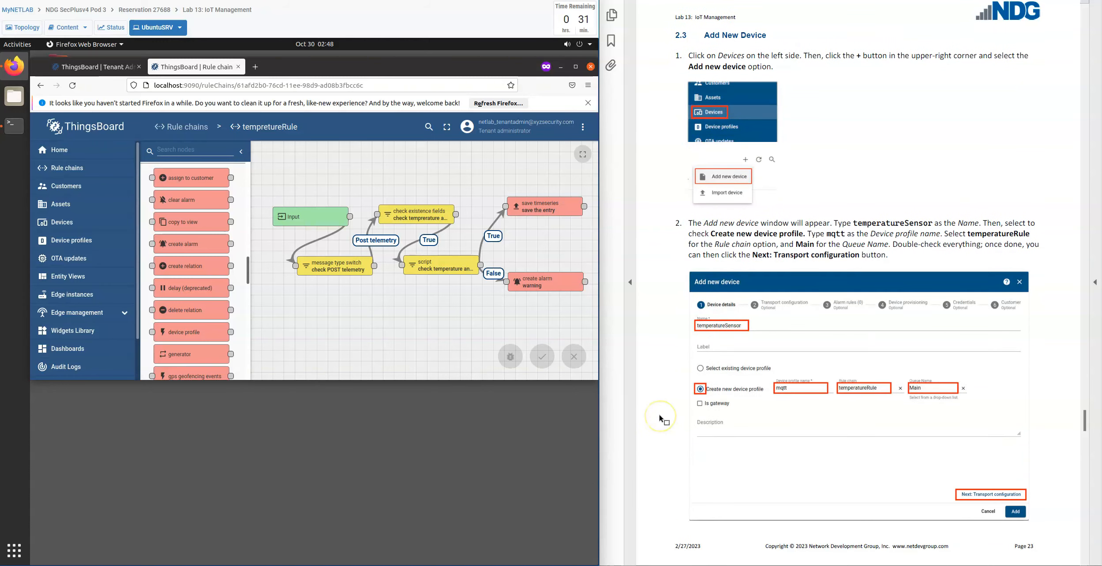